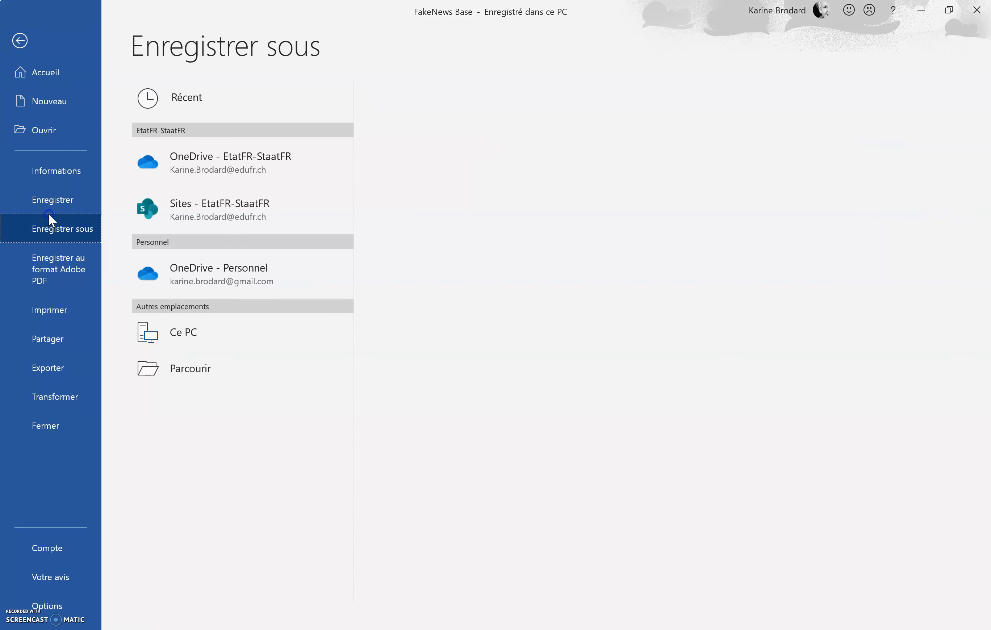
# Step: Save the document in the Desktop folder 00 Remédiation COMBINE, naming it with the user's surname before FakeNews
pyautogui.click(205, 411)
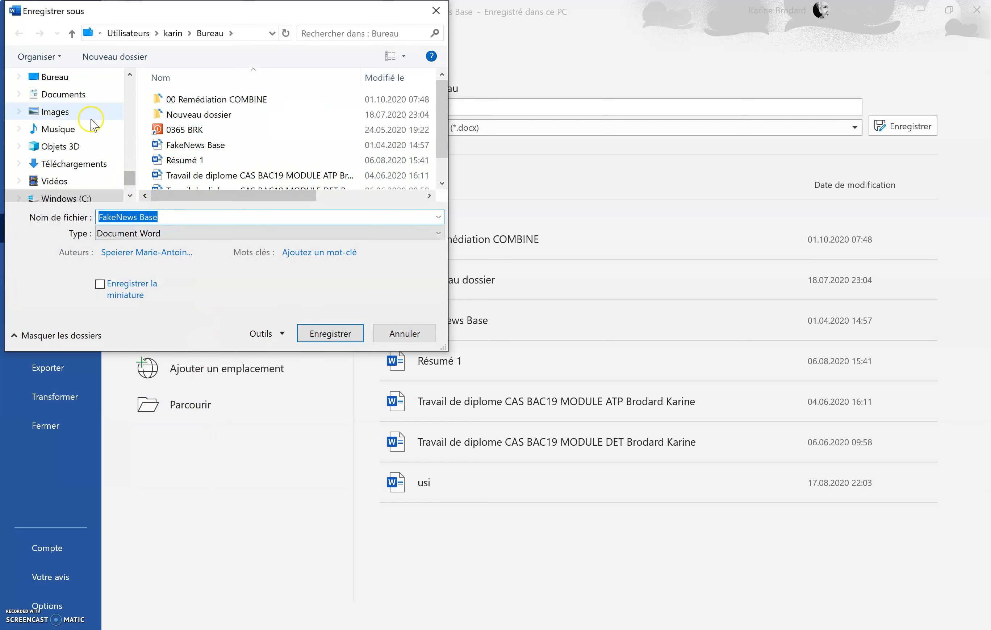
pyautogui.click(73, 80)
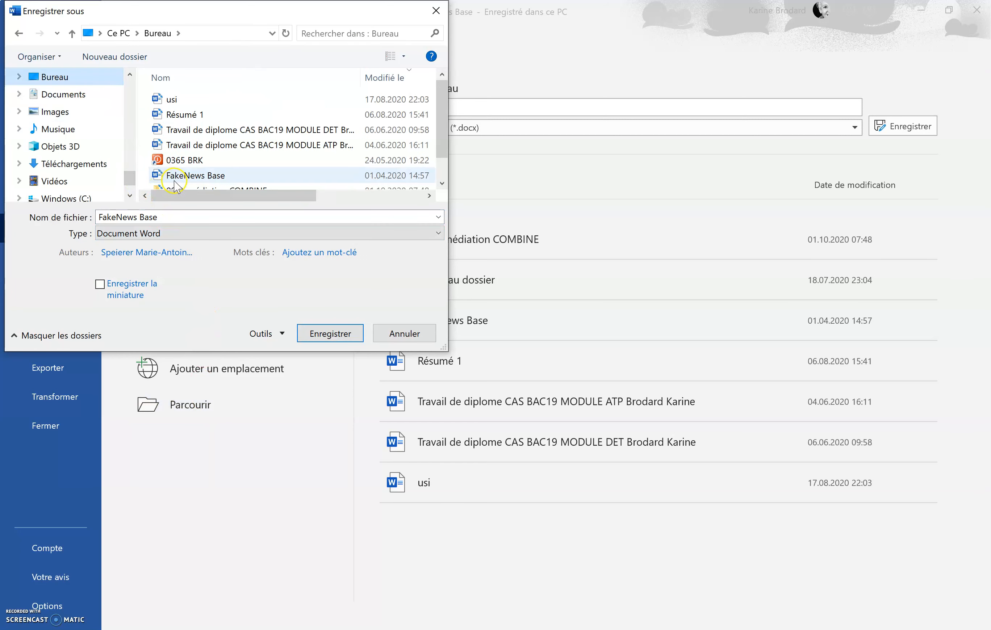
pyautogui.doubleClick(176, 183)
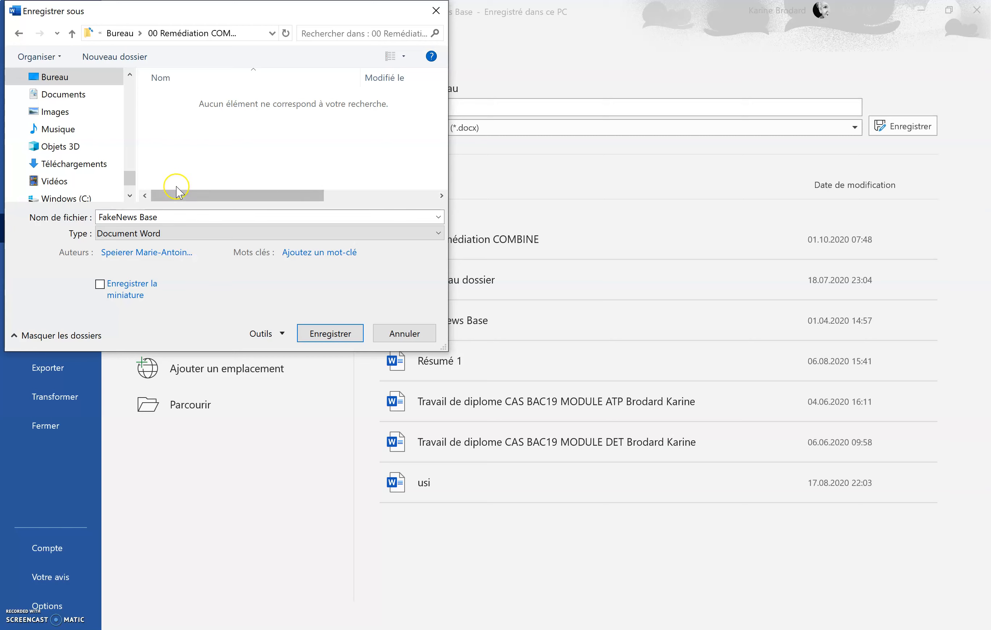
pyautogui.click(154, 218)
pyautogui.doubleClick(154, 218)
pyautogui.press('BackSpace')
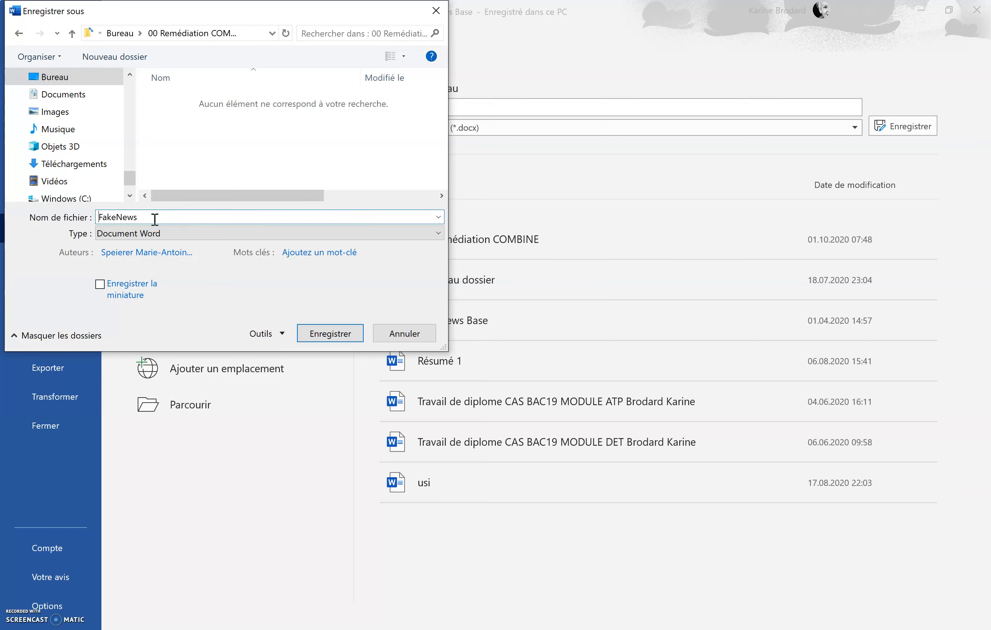
pyautogui.press('Home')
pyautogui.write('Brodard')
pyautogui.click(338, 339)
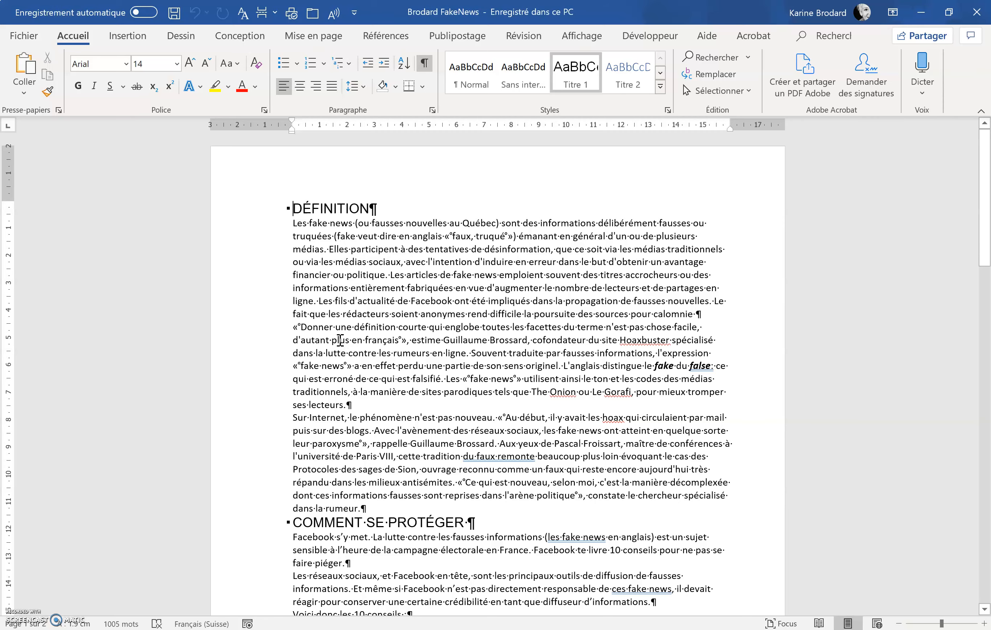
# Step: Open the custom page margins settings and confirm the dialog
pyautogui.click(306, 36)
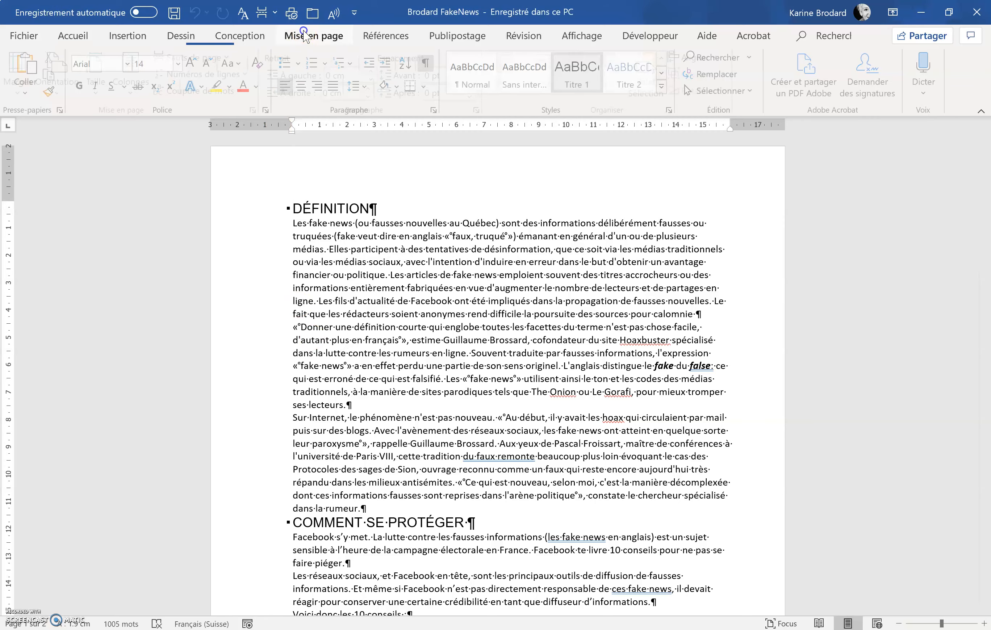
pyautogui.click(21, 70)
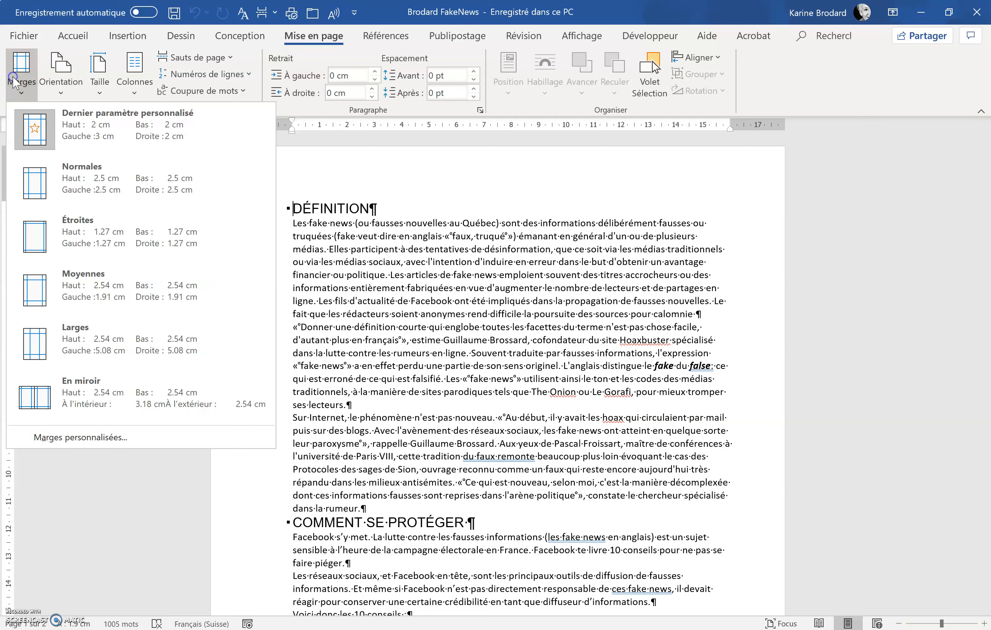
pyautogui.click(79, 441)
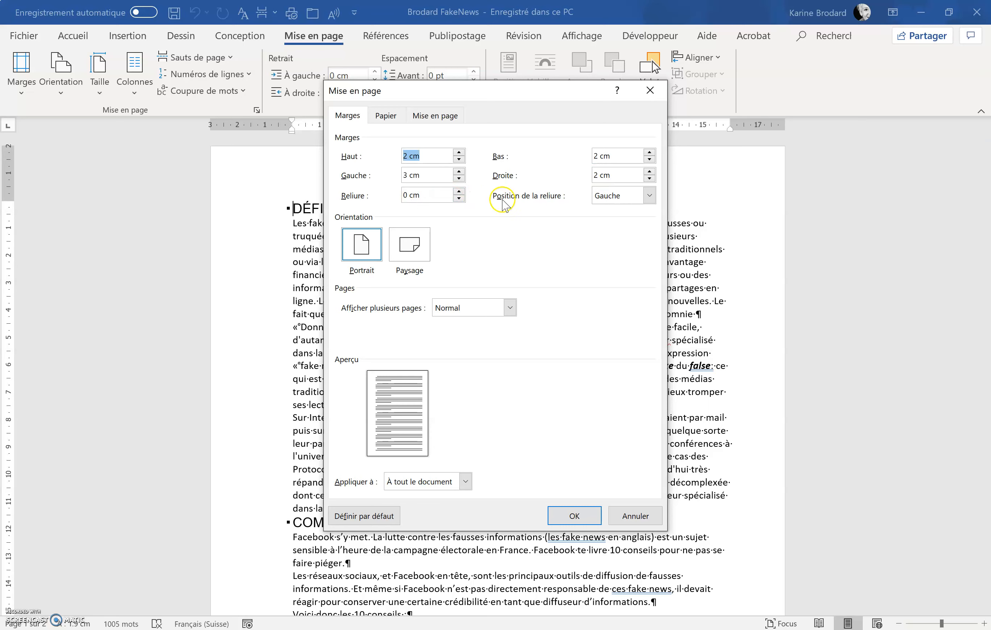
pyautogui.click(585, 512)
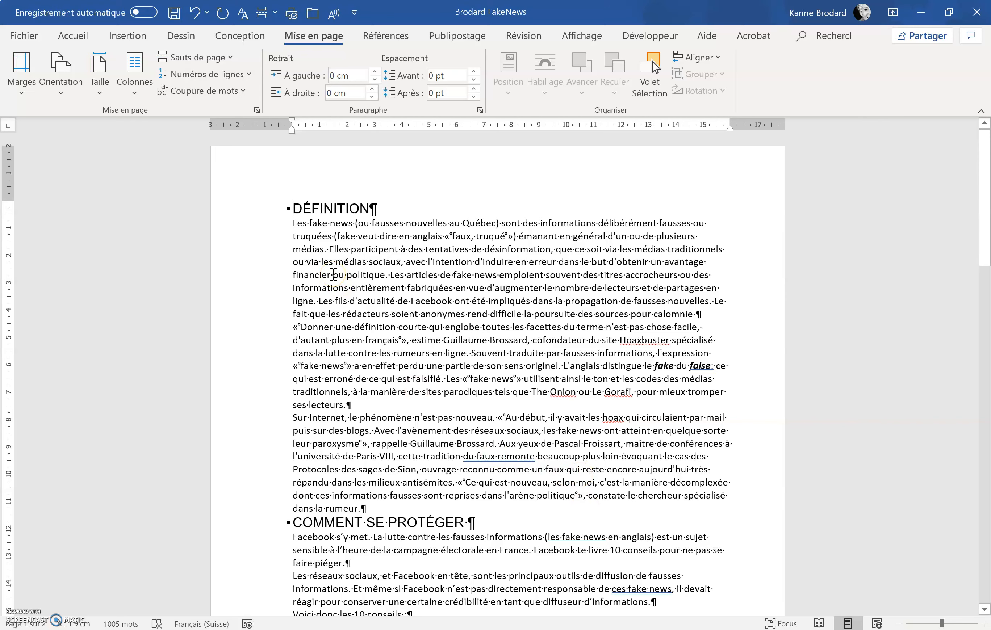
# Step: Insert the Austin cover page at the start of the document
pyautogui.click(294, 208)
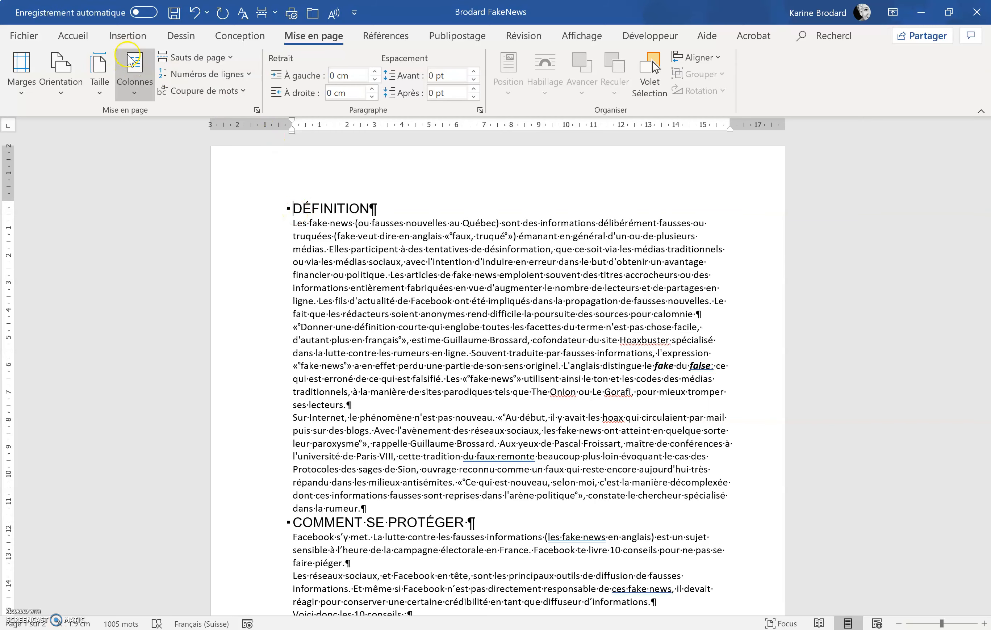
pyautogui.click(133, 40)
pyautogui.click(19, 70)
pyautogui.click(22, 133)
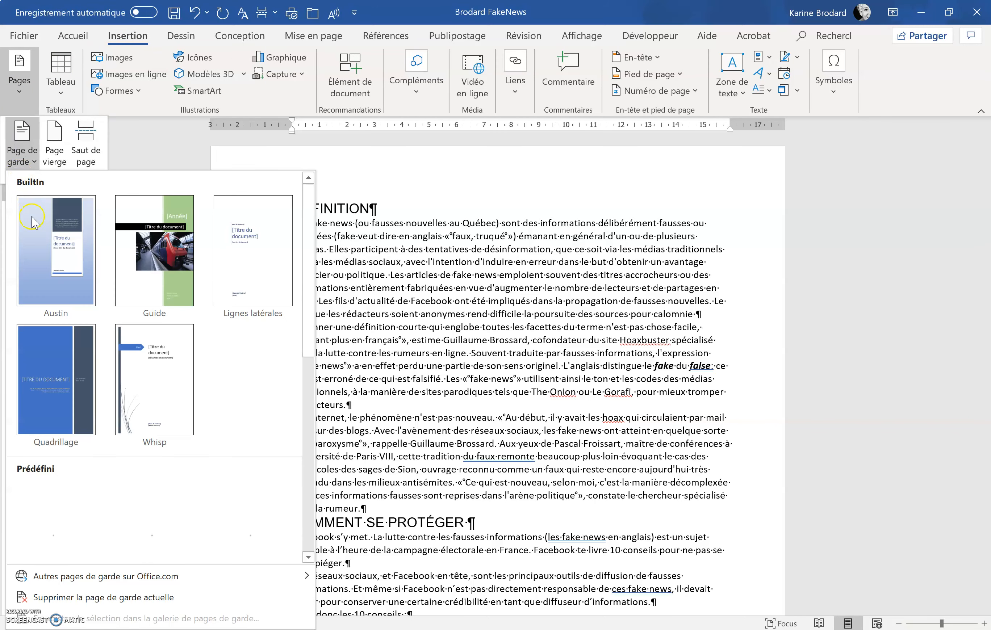
pyautogui.click(65, 231)
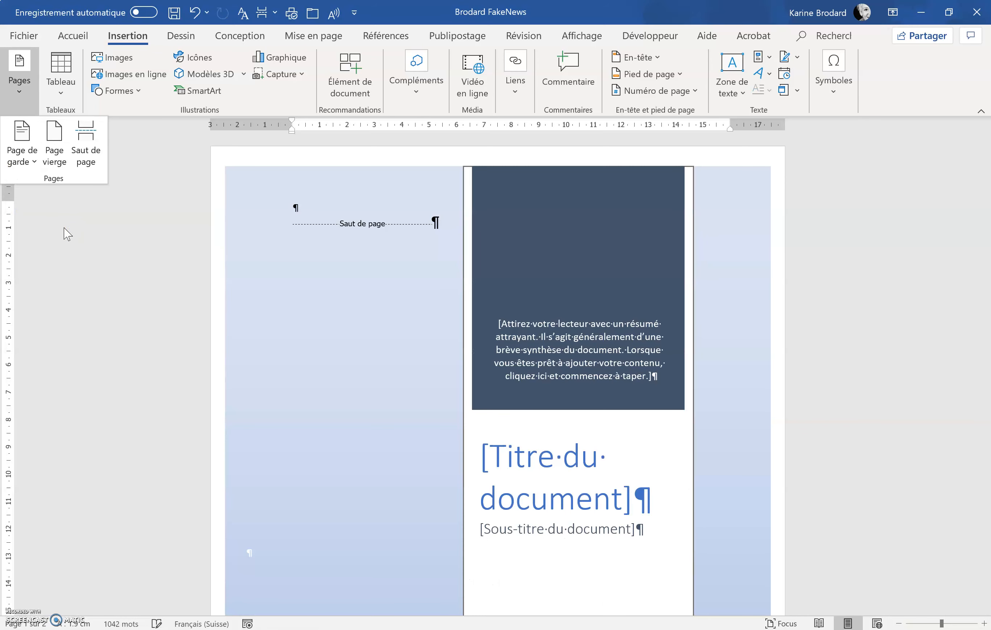
# Step: Replace the cover page title placeholder with "Les Fake News"
pyautogui.click(552, 464)
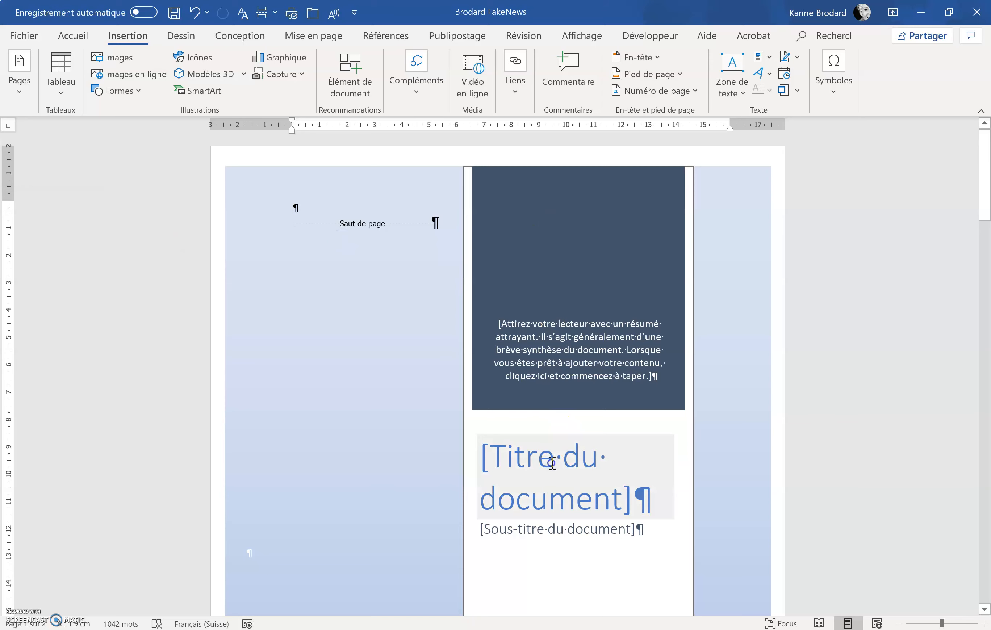
pyautogui.click(552, 464)
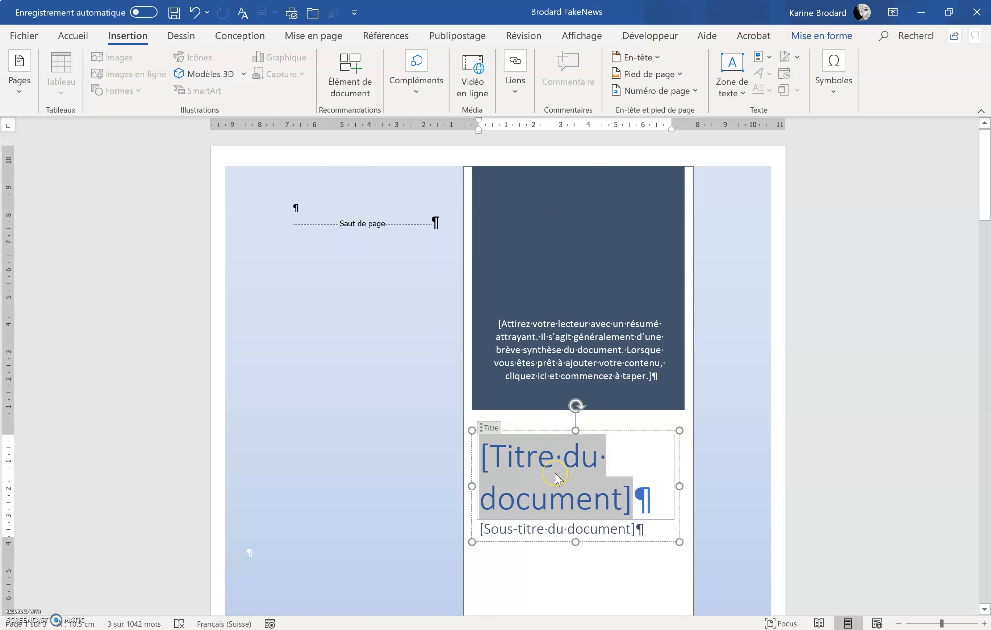
pyautogui.write('Les ')
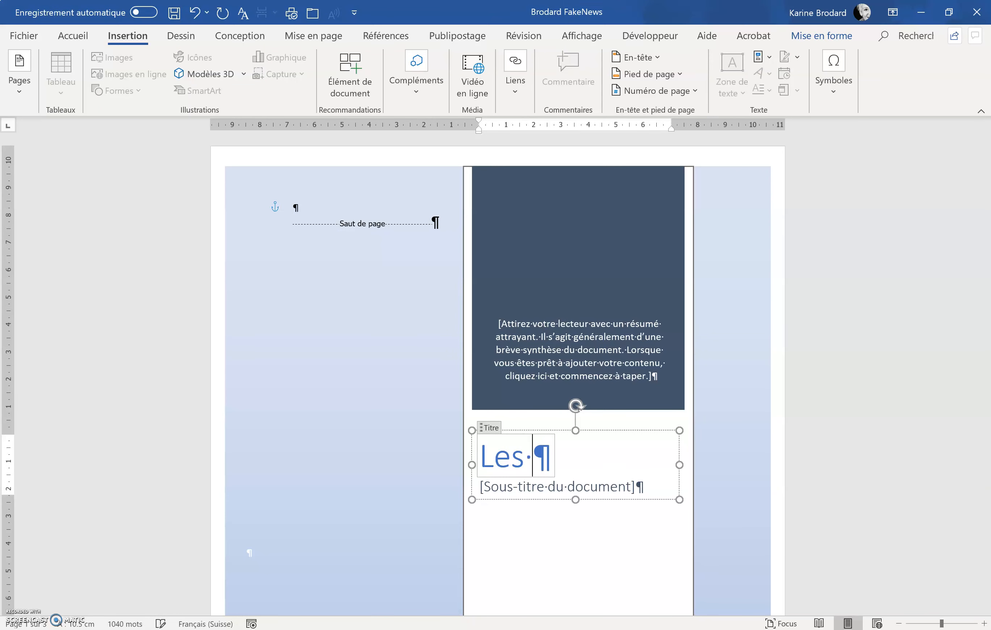
pyautogui.write('Fak')
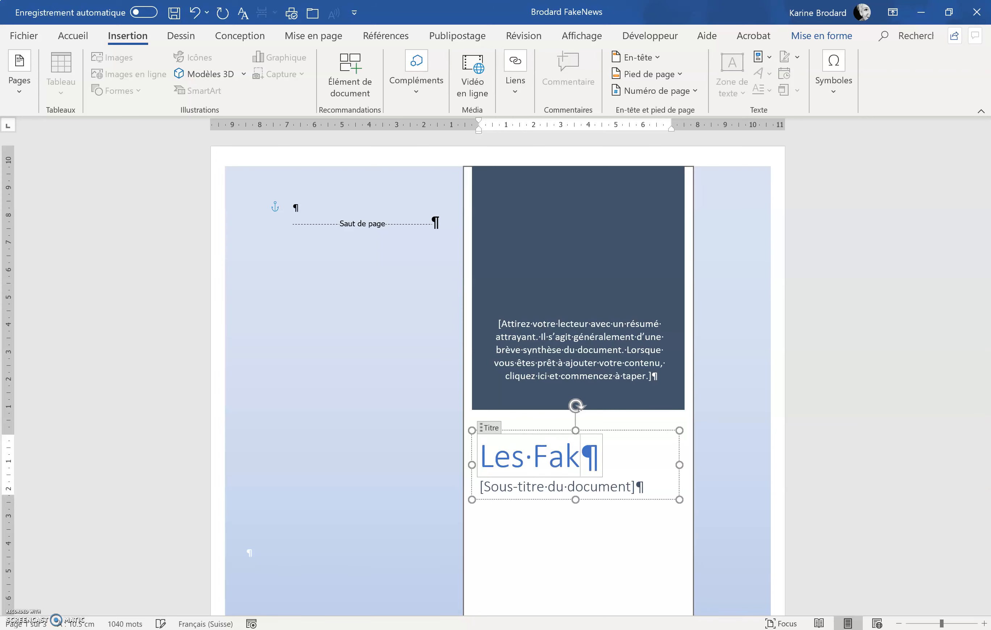
pyautogui.write('e News')
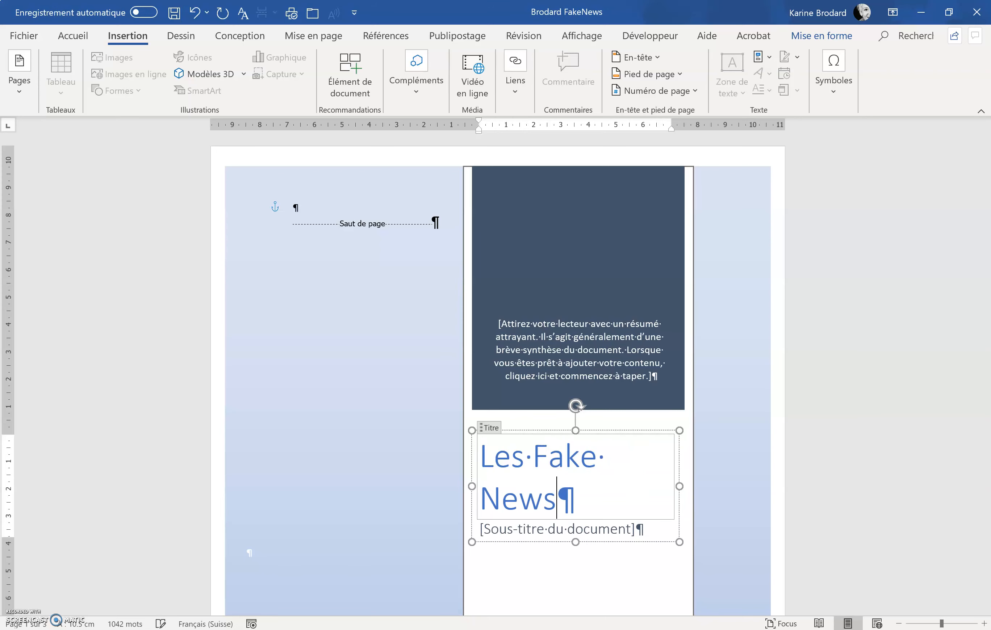
pyautogui.click(630, 530)
pyautogui.click(616, 534)
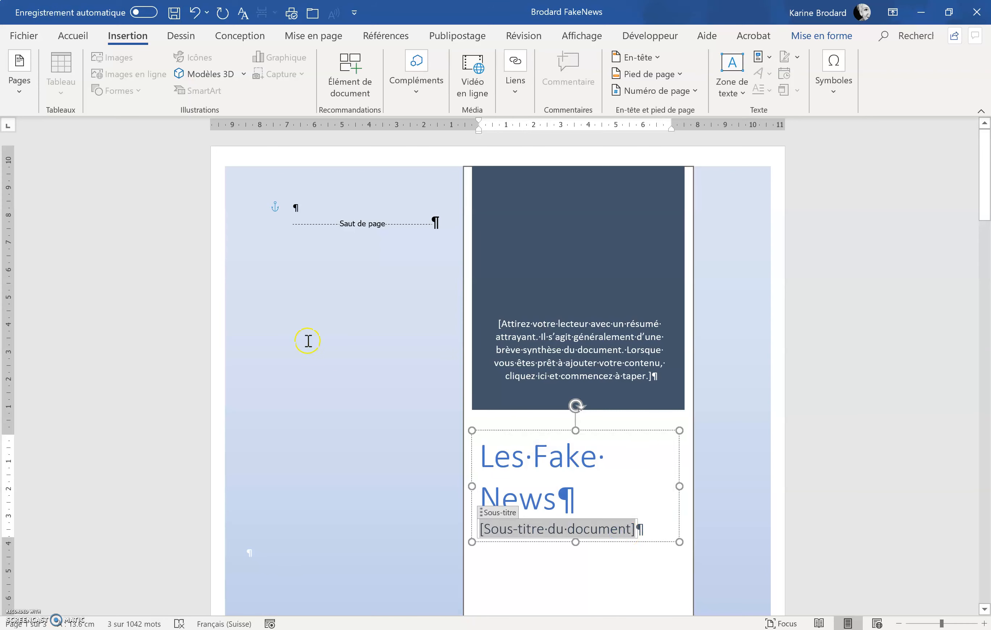
pyautogui.click(300, 209)
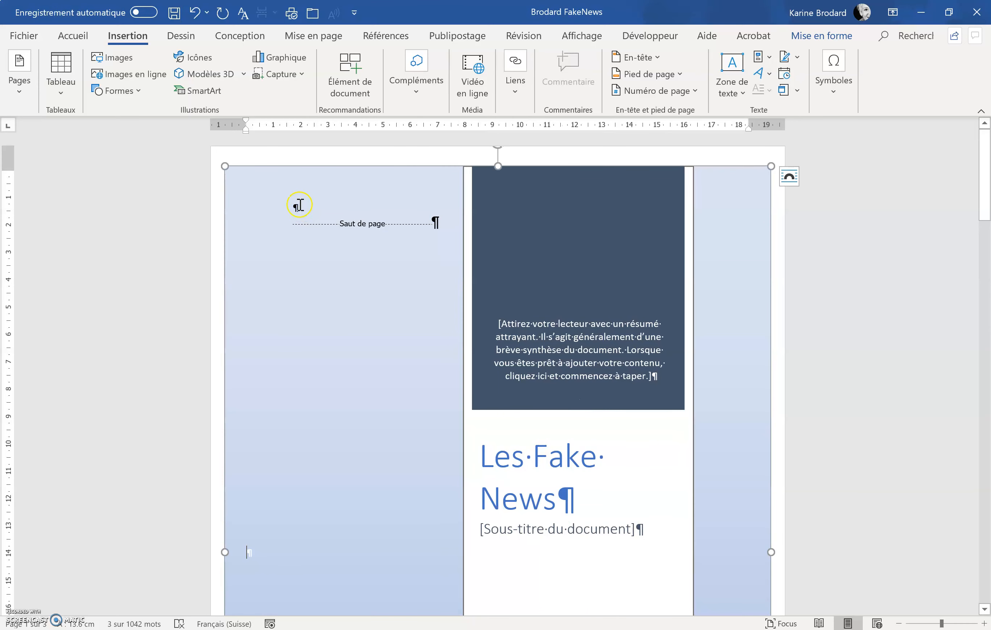
pyautogui.click(296, 207)
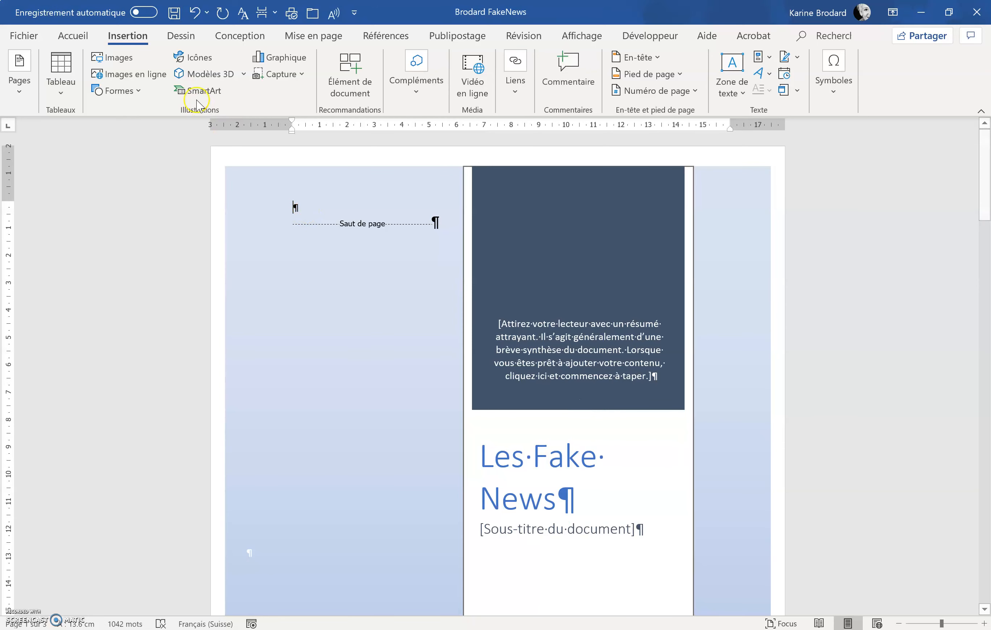
pyautogui.click(91, 37)
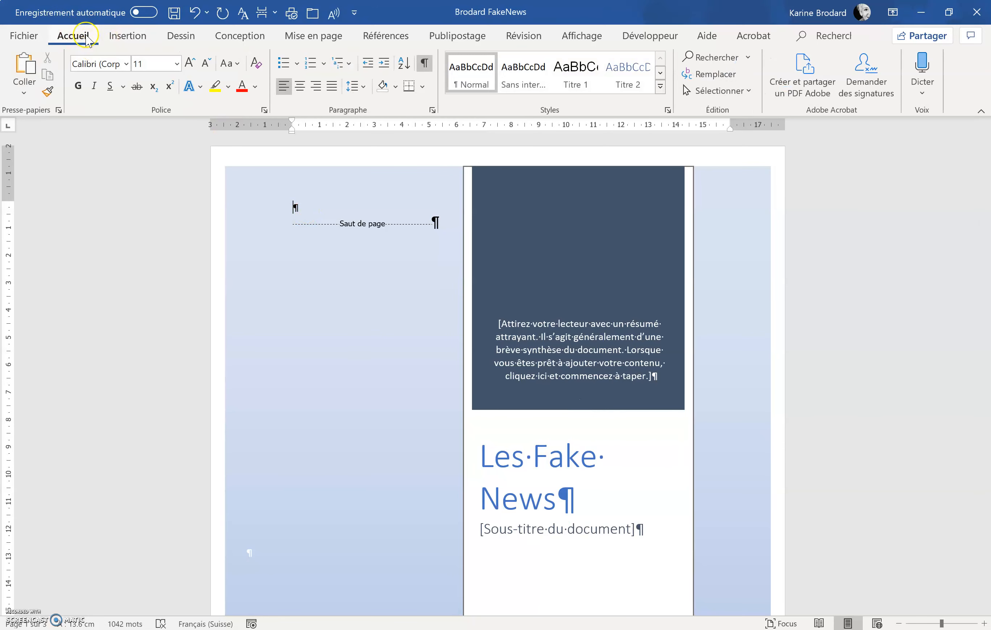
pyautogui.click(350, 62)
pyautogui.click(392, 145)
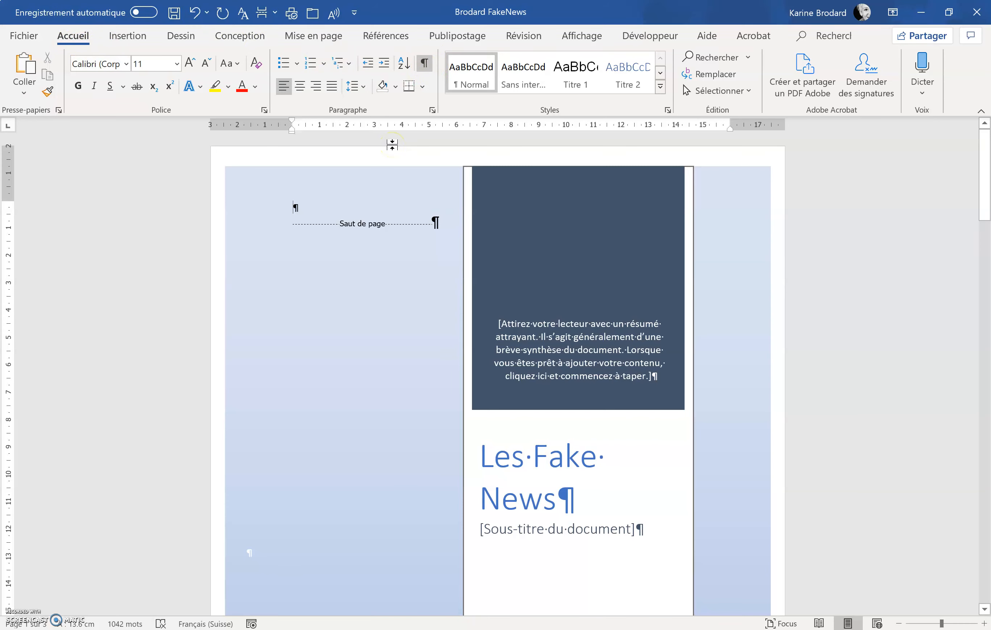
# Step: Insert the FakeOrReal picture from the Desktop at the top of the cover page
pyautogui.click(293, 207)
pyautogui.click(127, 35)
pyautogui.click(122, 56)
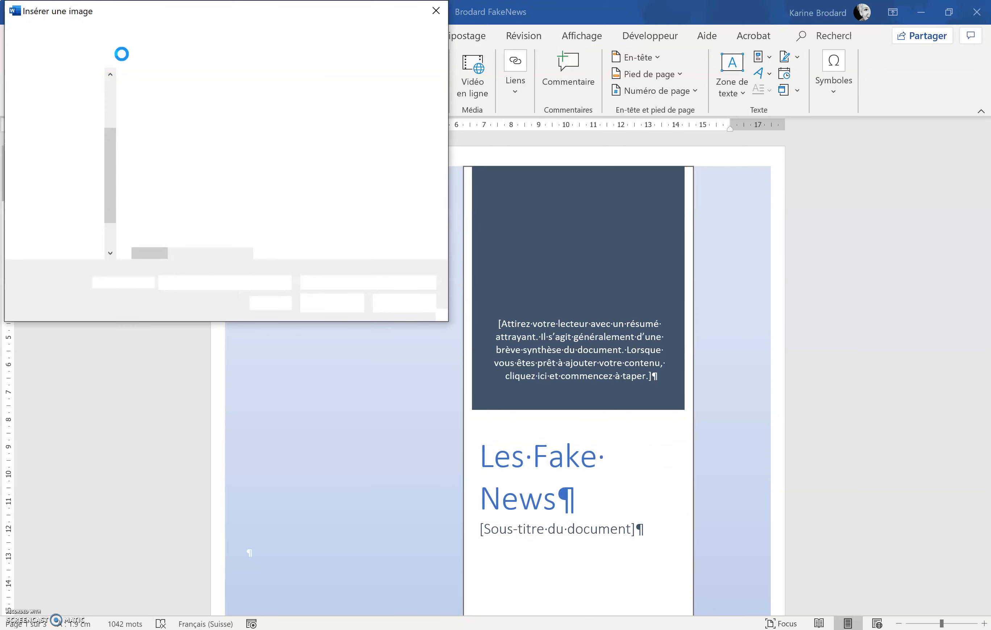
pyautogui.click(90, 137)
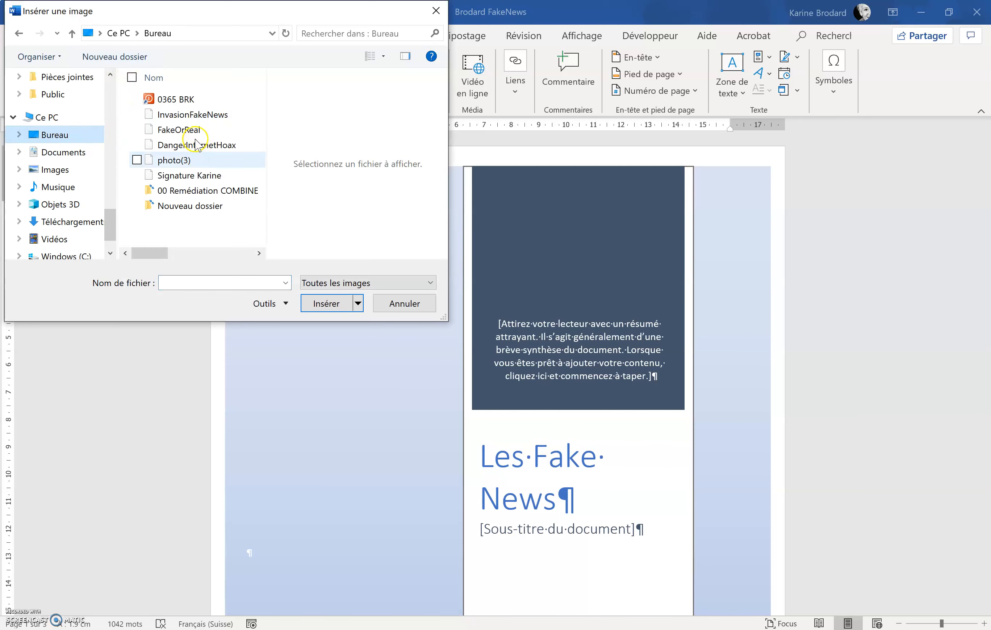
pyautogui.click(192, 132)
pyautogui.click(326, 303)
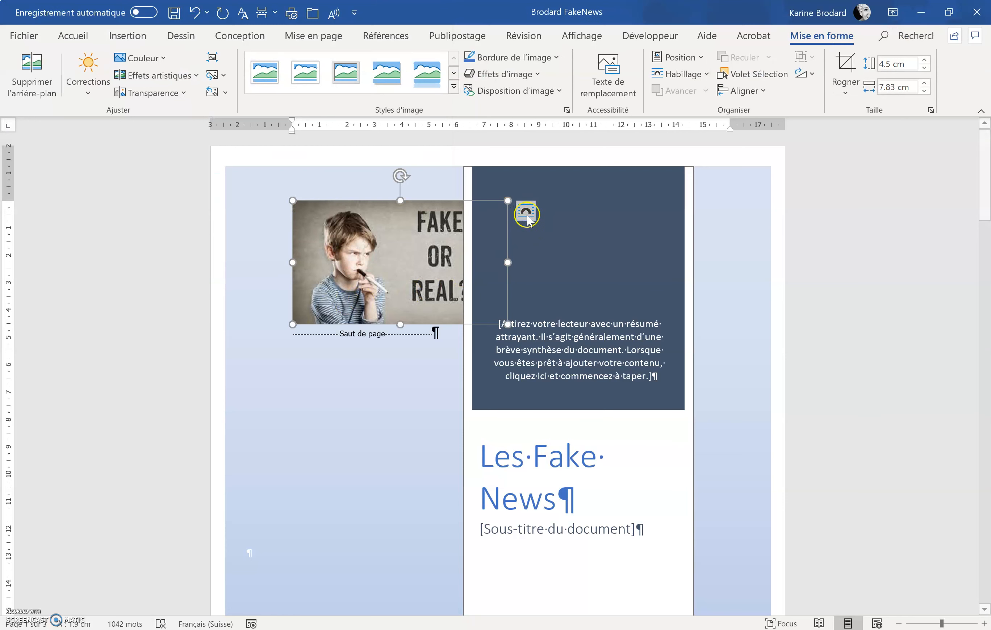
# Step: Set the picture's text wrapping to In Front of Text
pyautogui.click(526, 213)
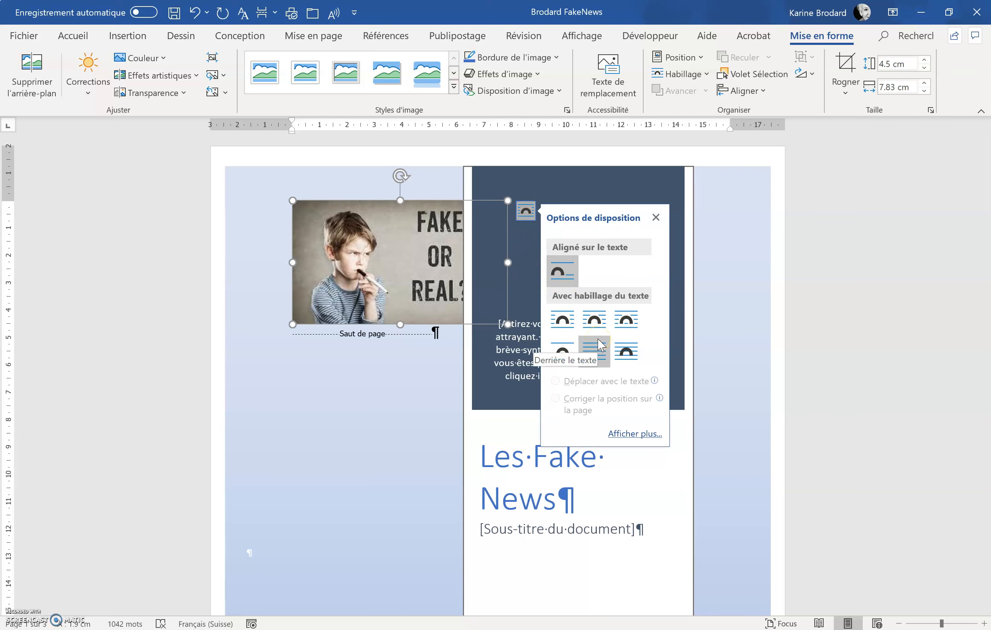
pyautogui.click(621, 354)
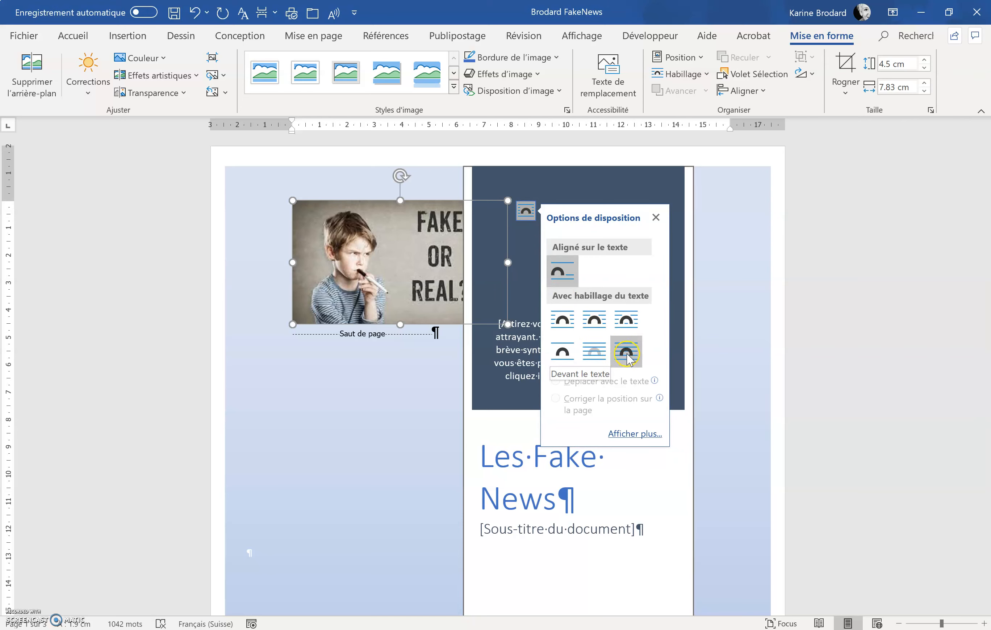
pyautogui.click(621, 354)
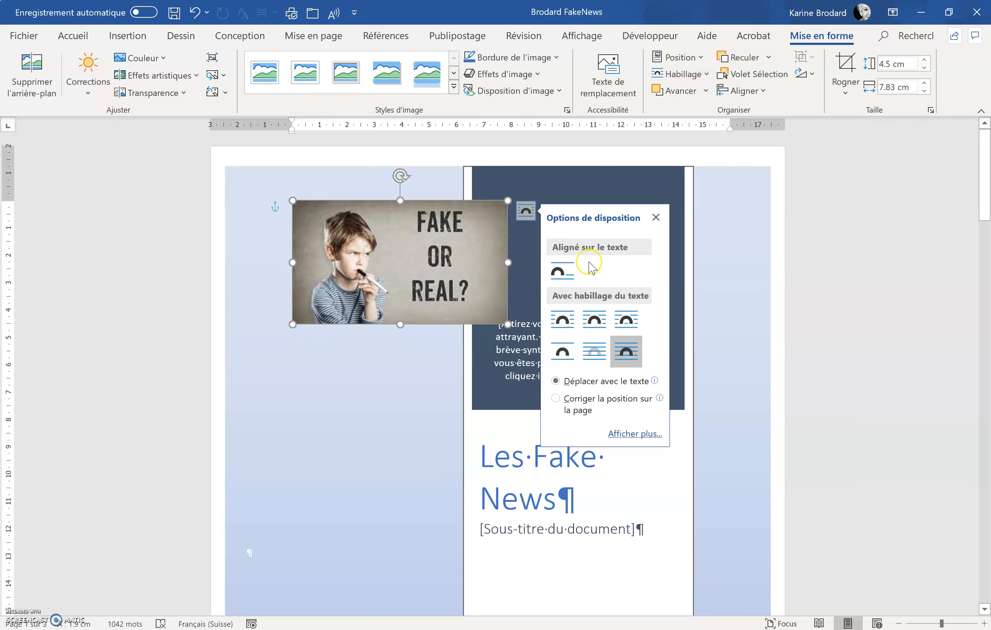
pyautogui.click(656, 218)
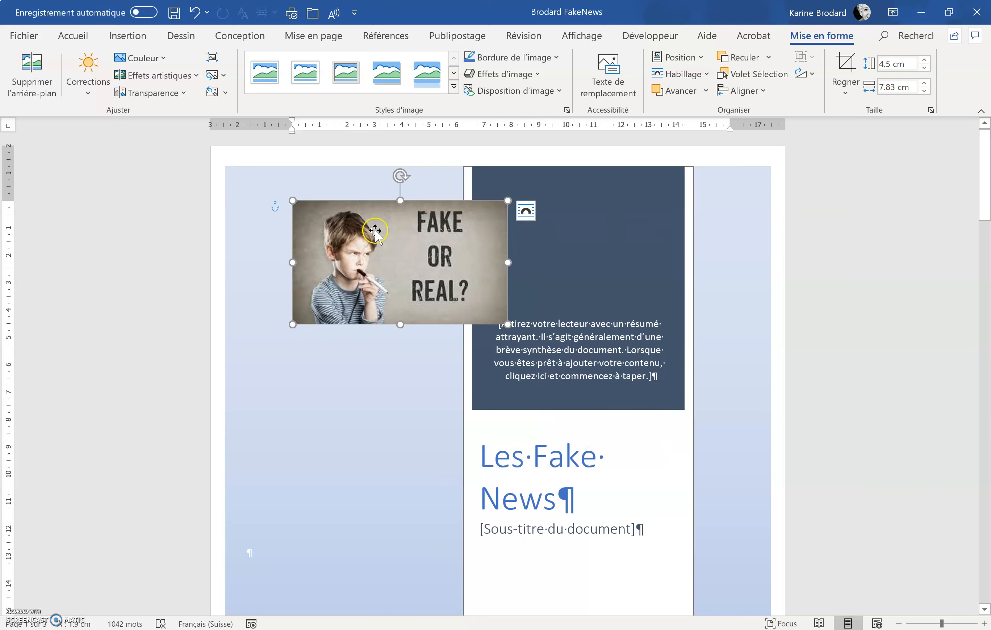
# Step: Move the picture and enlarge it to about 5.5 × 9.5 cm, overlapping the dark summary panel
pyautogui.moveTo(374, 227); pyautogui.dragTo(425, 268)
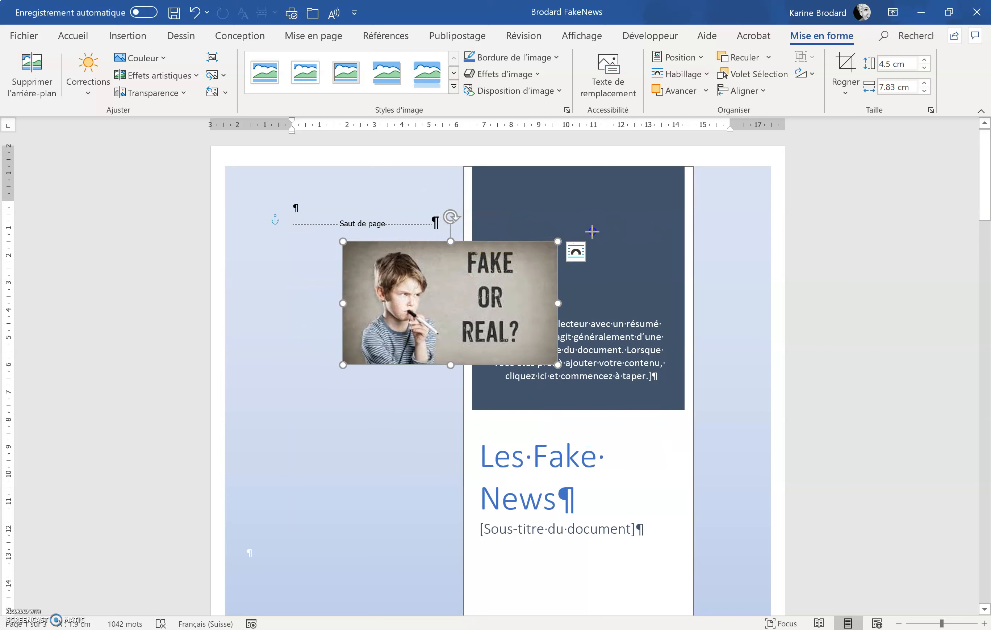
pyautogui.moveTo(601, 227); pyautogui.dragTo(604, 215)
pyautogui.moveTo(462, 265); pyautogui.dragTo(393, 298)
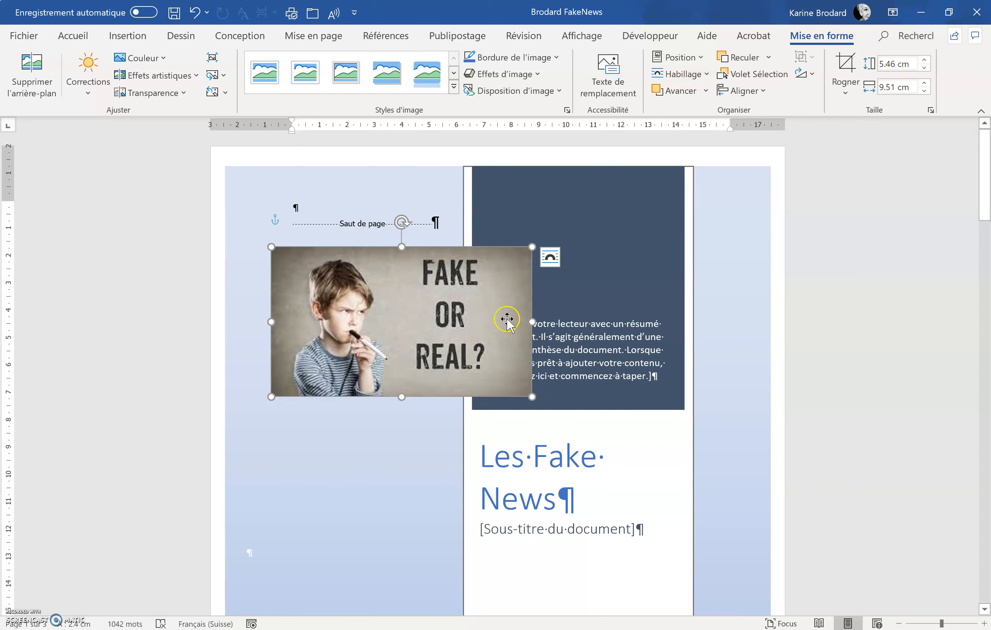
# Step: Delete the summary placeholder text and the subtitle placeholder text on the cover page
pyautogui.click(603, 329)
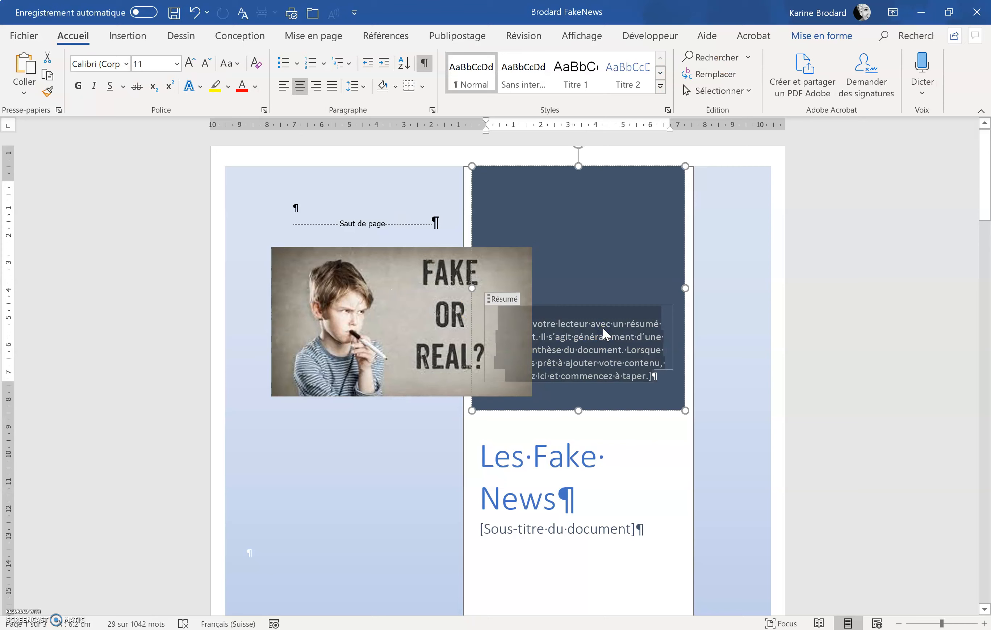
pyautogui.press('Delete')
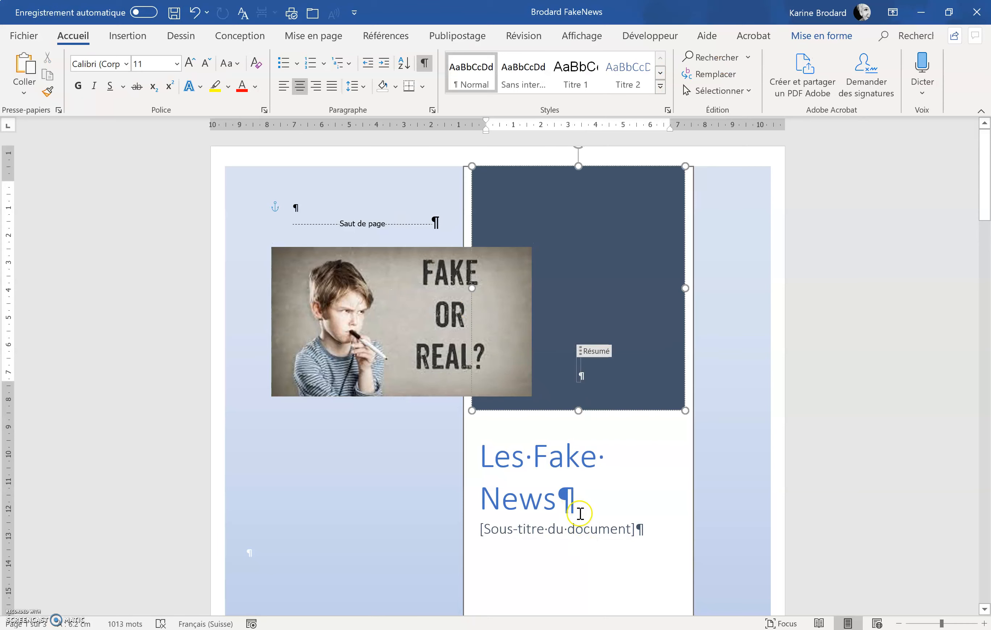
pyautogui.click(573, 529)
pyautogui.press('Delete')
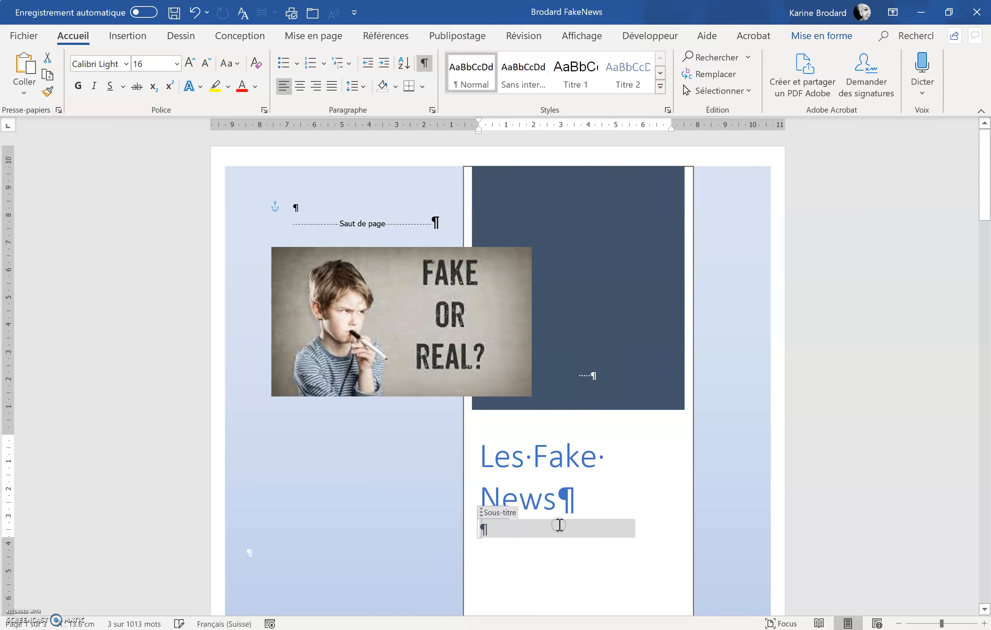
# Step: Replace the cover page's author field with the author's full name and remove the empty subtitle placeholder below the title
pyautogui.scroll(-3, 559, 522)
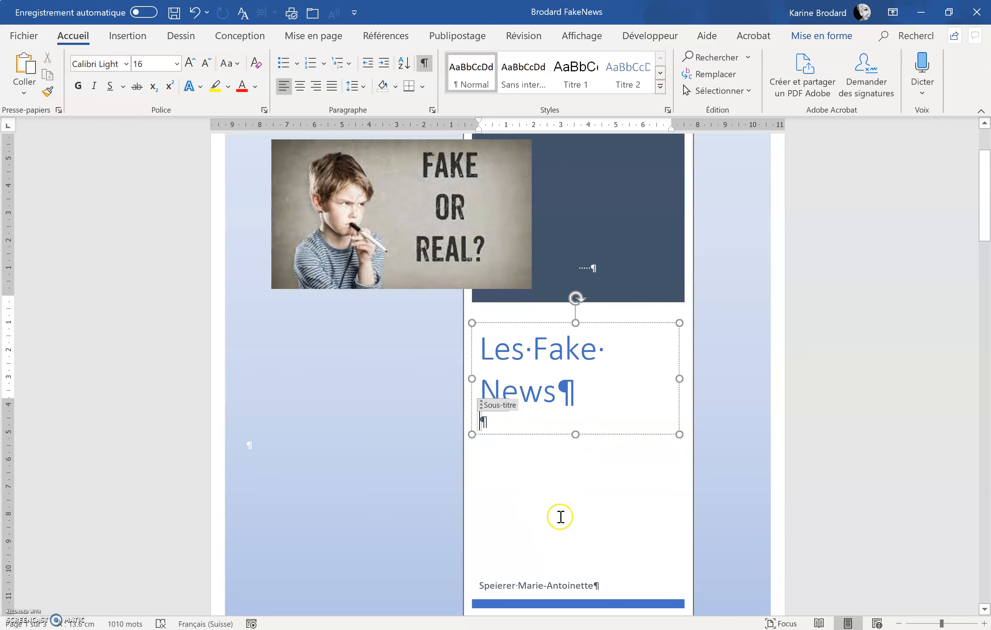
pyautogui.scroll(-4, 560, 517)
pyautogui.doubleClick(539, 447)
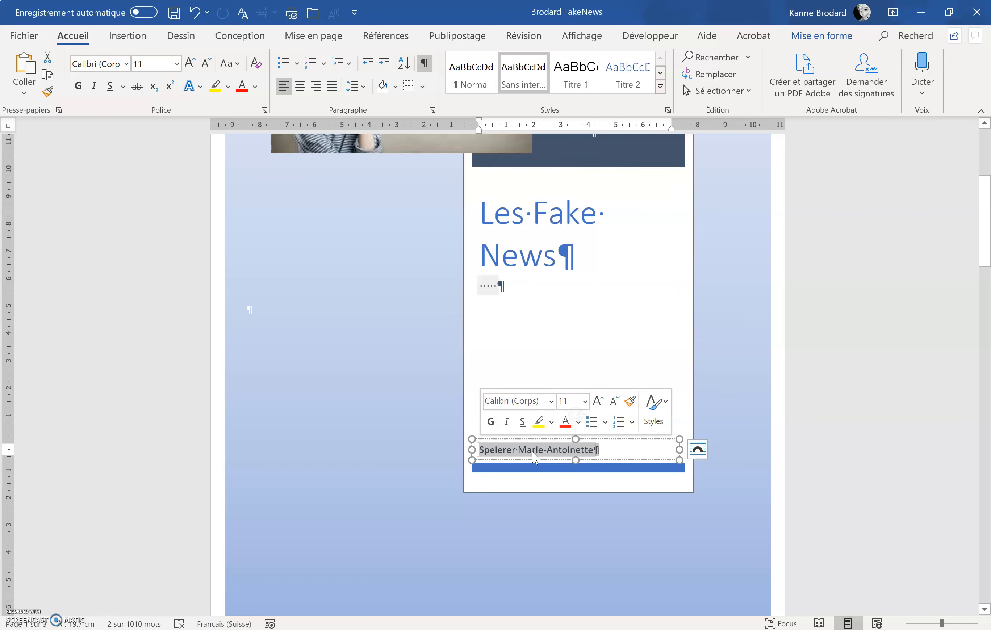
pyautogui.write('Brodar')
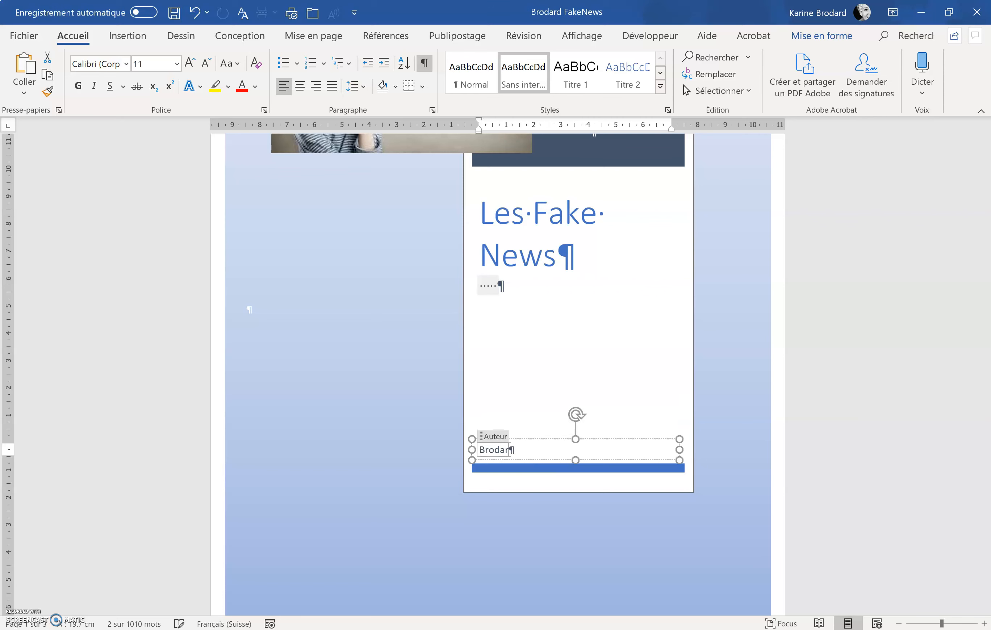
pyautogui.press('BackSpace')
pyautogui.write('d Karine')
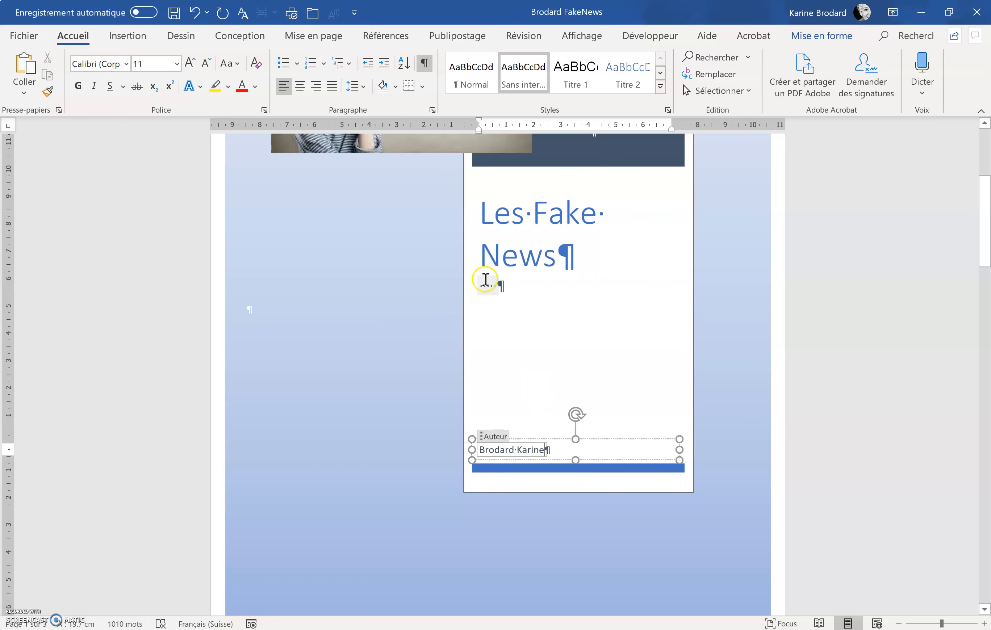
pyautogui.click(485, 280)
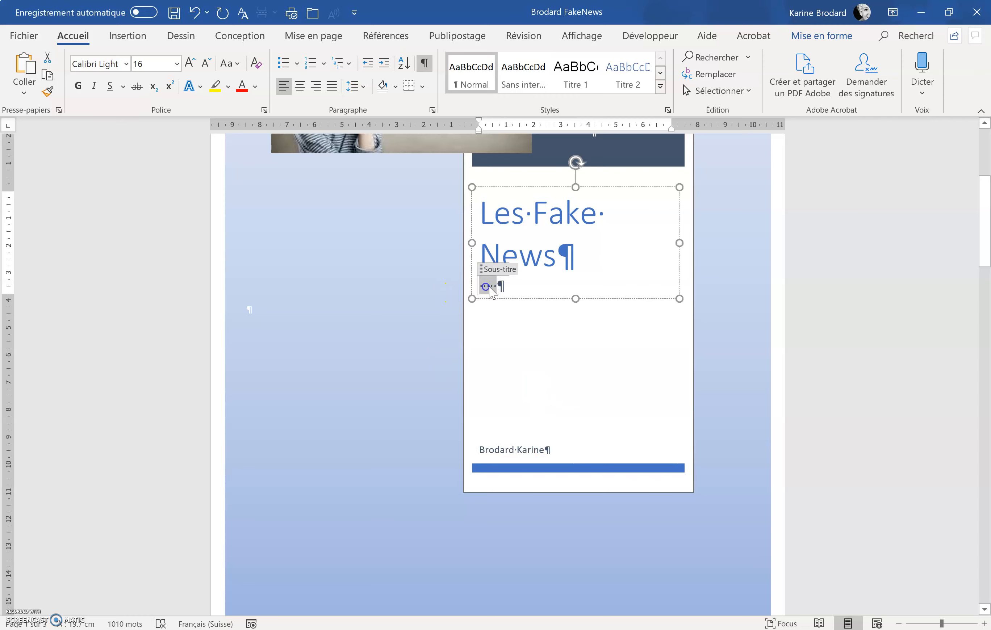
pyautogui.press('BackSpace')
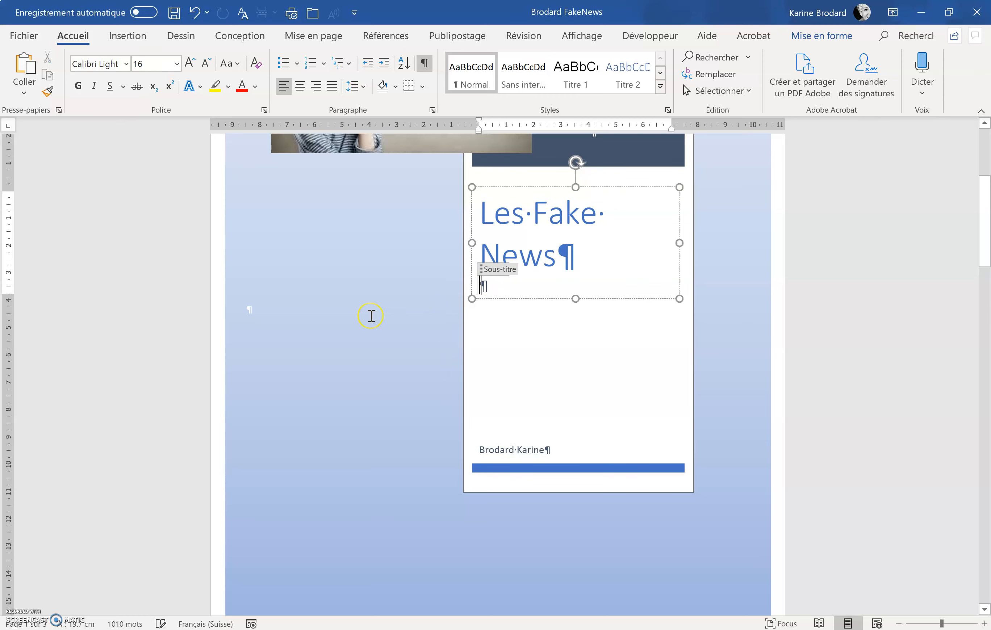
# Step: Open the footer on page 2 and add a top border line to the footer paragraph
pyautogui.scroll(-8, 371, 316)
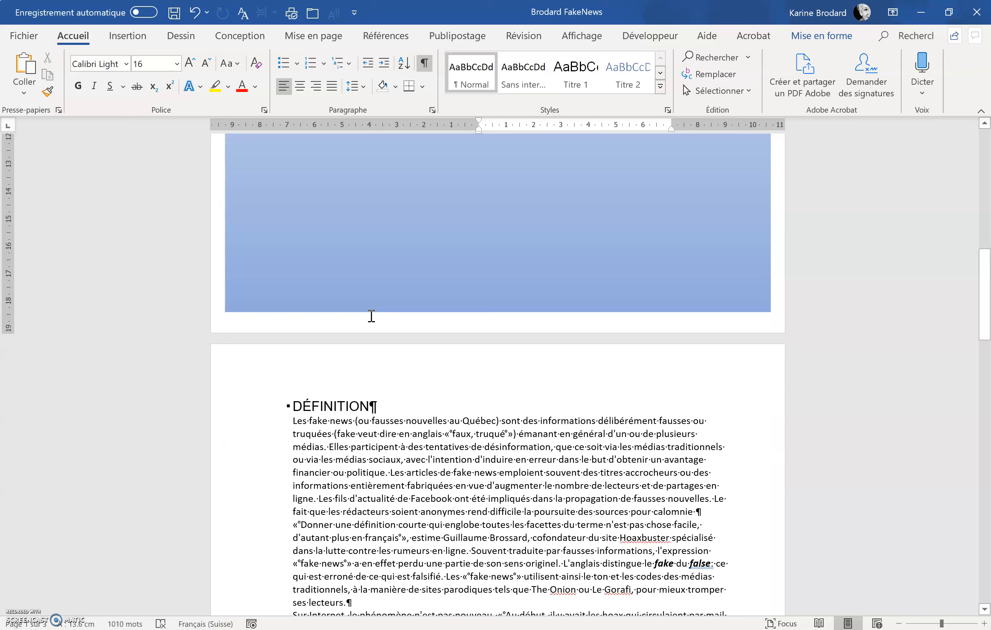
pyautogui.scroll(-5, 369, 316)
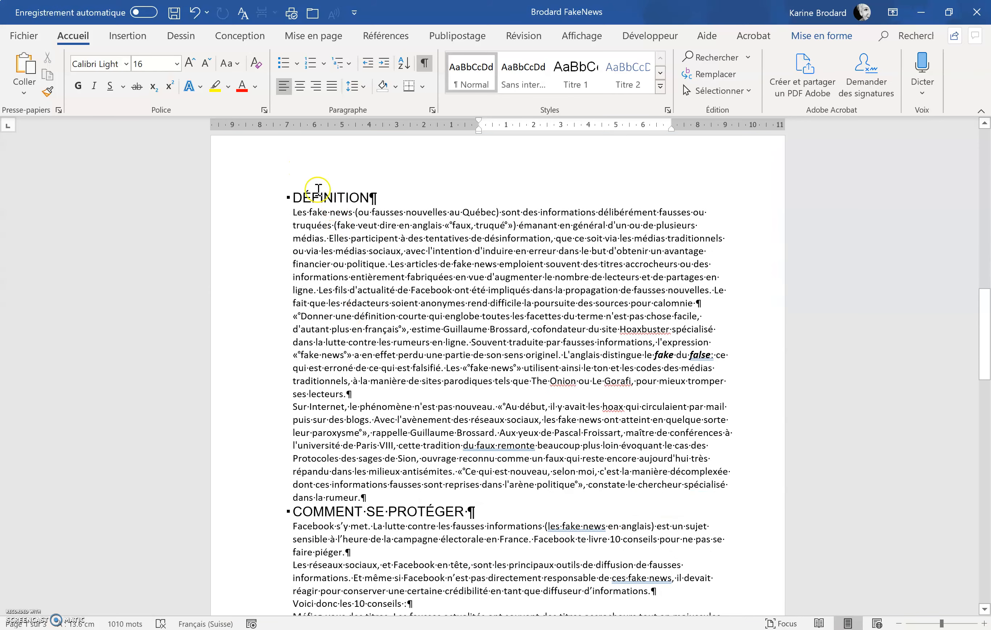
pyautogui.scroll(-1, 383, 369)
pyautogui.scroll(-10, 384, 368)
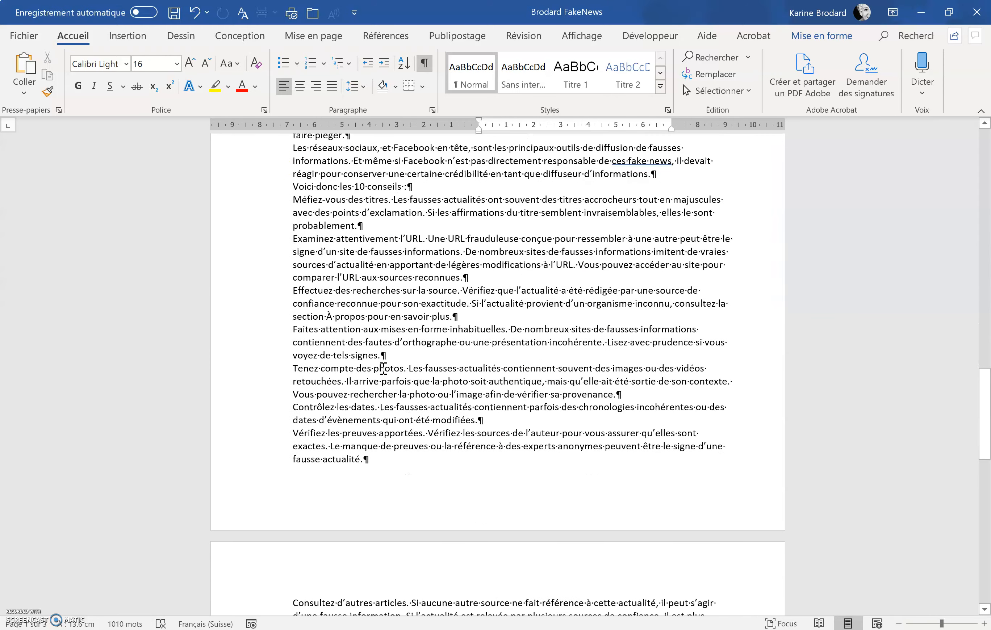
pyautogui.doubleClick(363, 491)
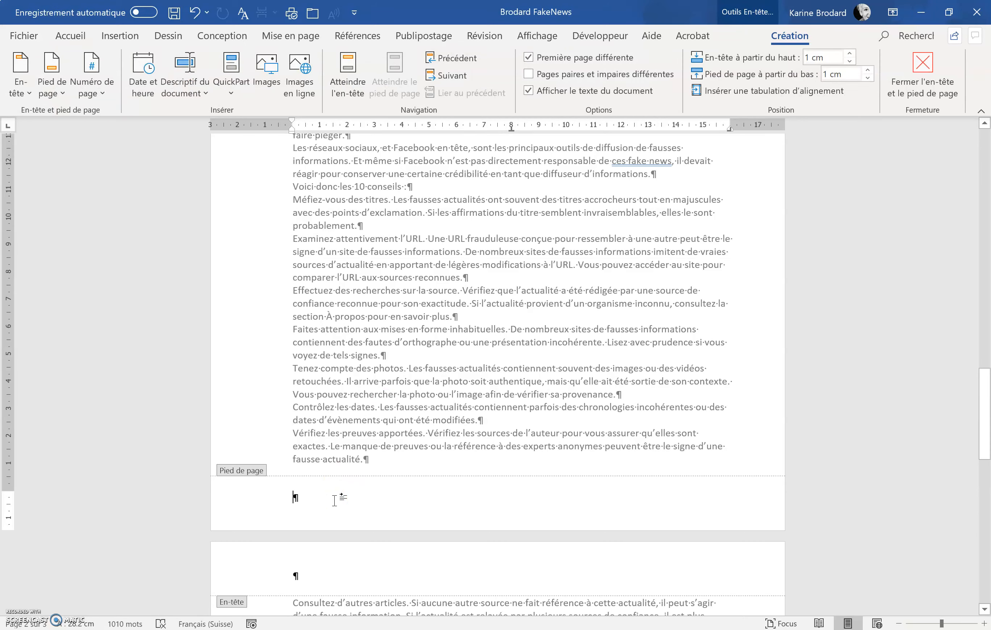
pyautogui.click(82, 41)
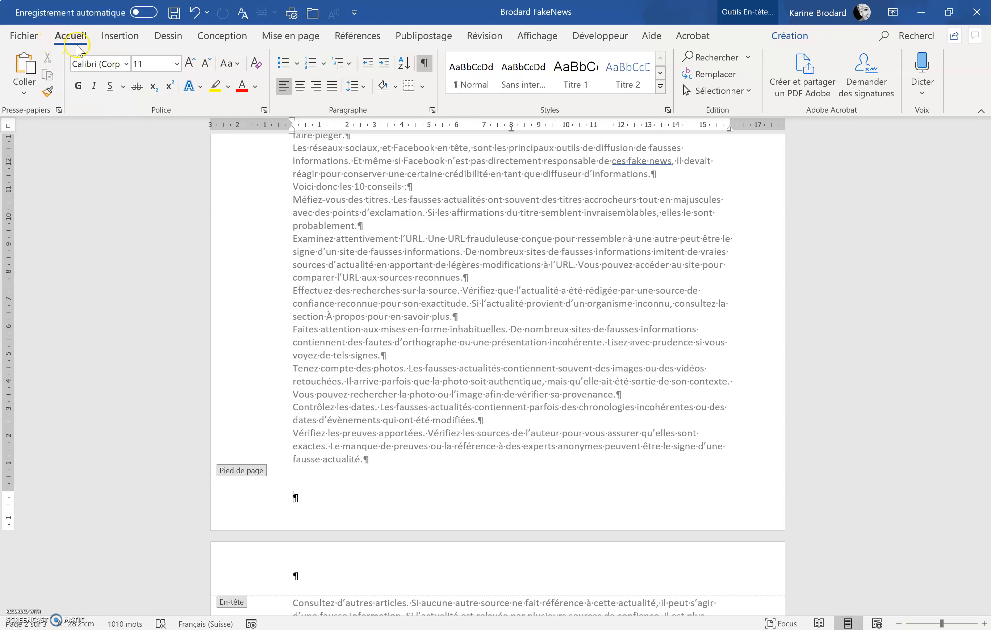
pyautogui.click(433, 110)
pyautogui.click(424, 87)
pyautogui.click(428, 130)
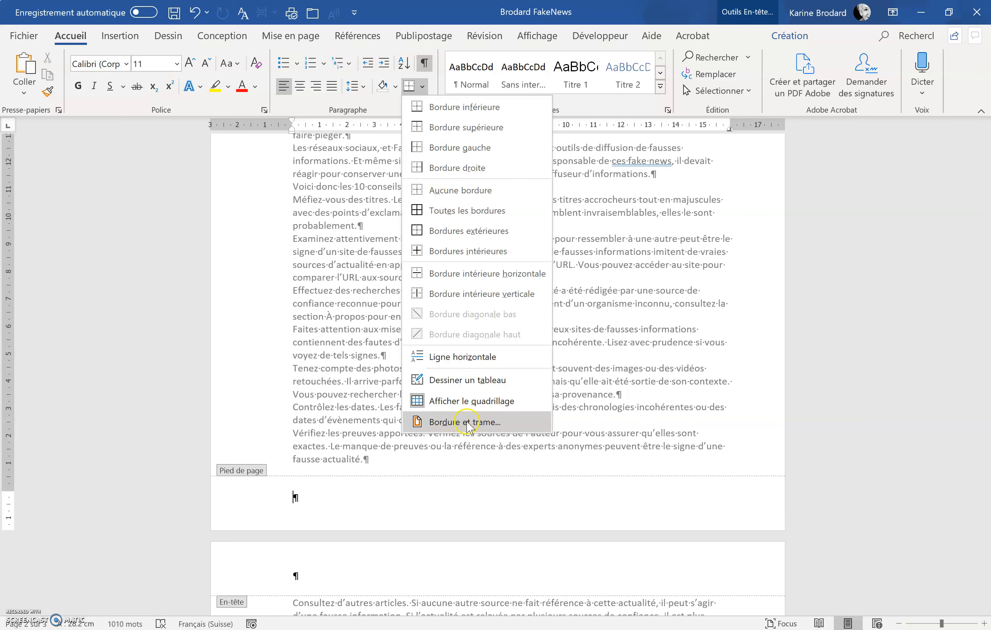
pyautogui.click(468, 422)
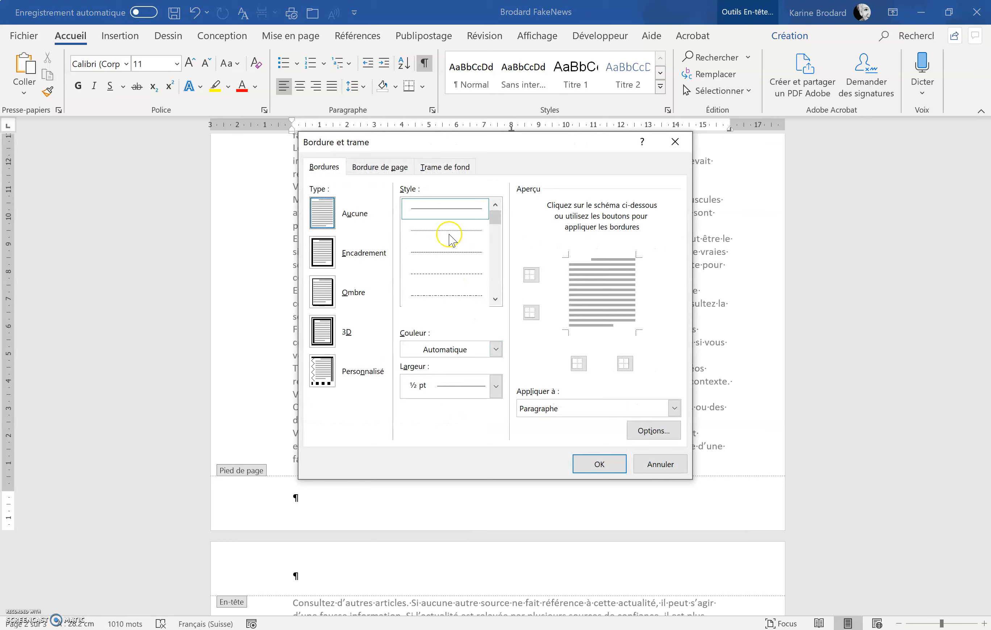
pyautogui.click(496, 350)
pyautogui.click(495, 349)
pyautogui.click(495, 385)
pyautogui.click(495, 385)
pyautogui.click(599, 260)
pyautogui.click(599, 463)
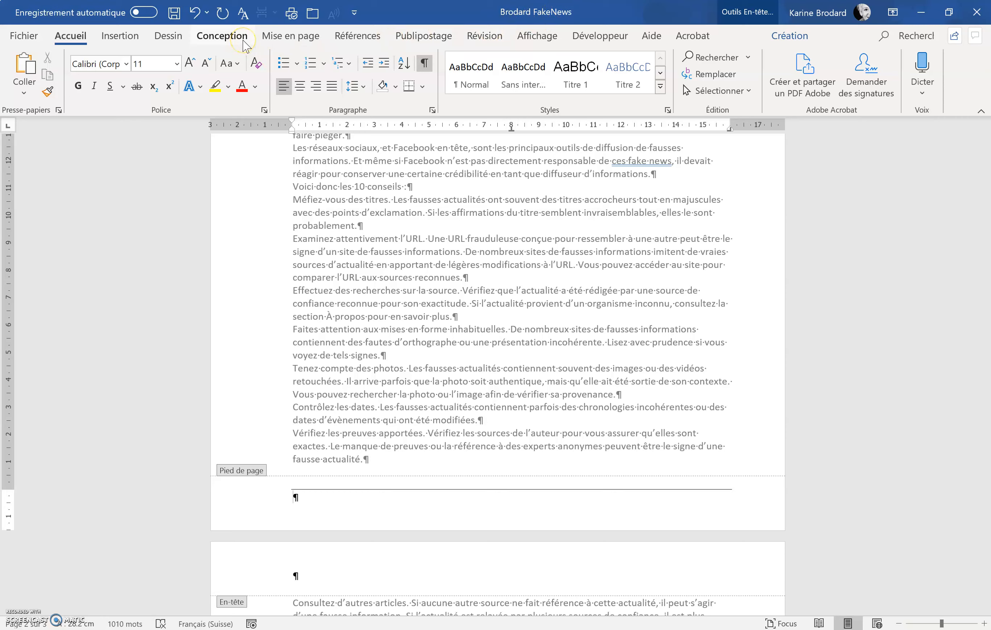
# Step: Insert the document's file name field at the start of the footer
pyautogui.click(775, 40)
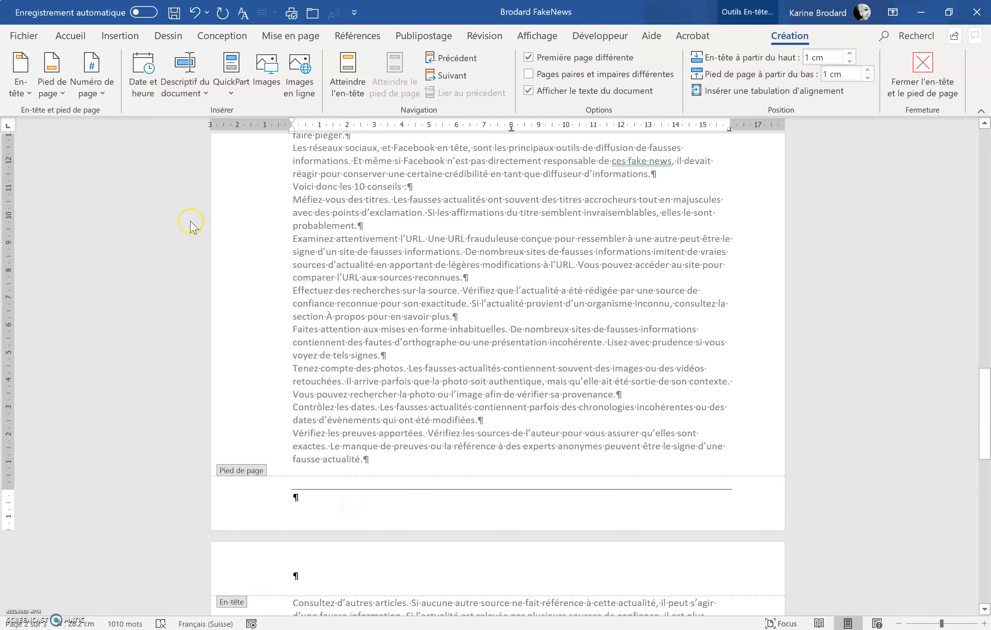
pyautogui.click(187, 92)
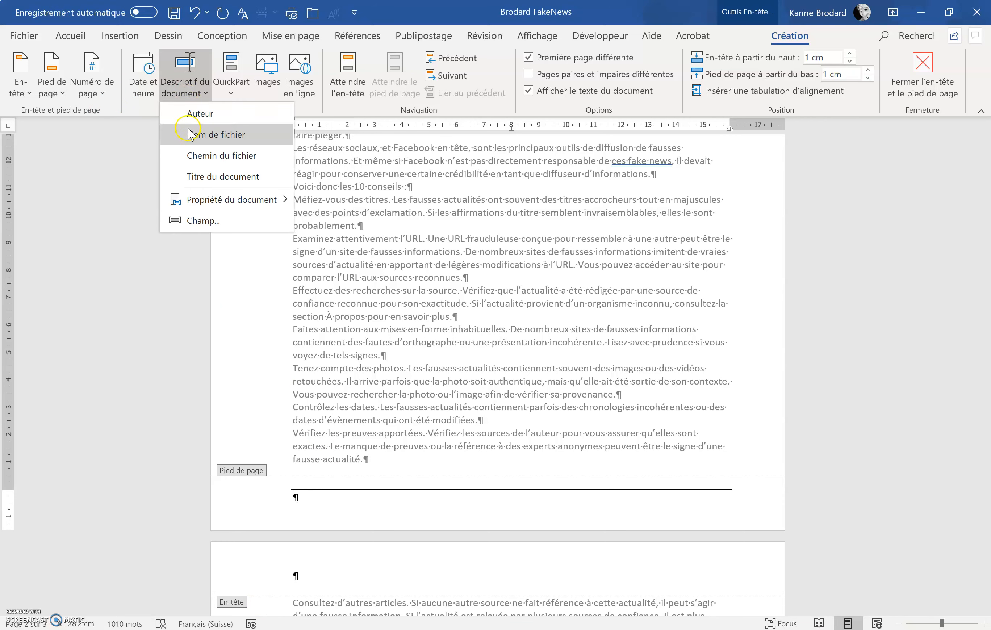
pyautogui.click(227, 136)
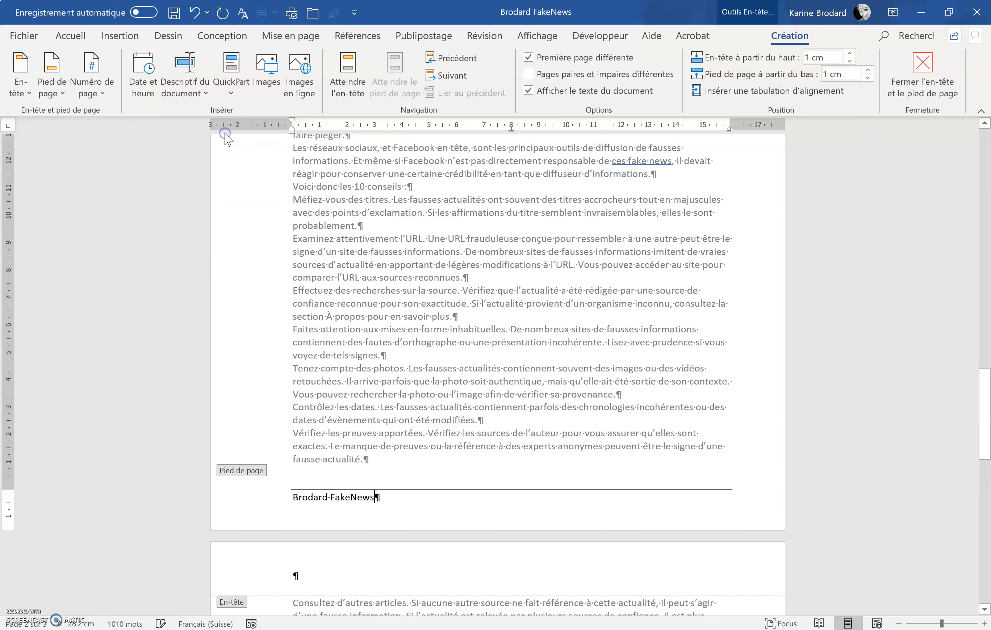
pyautogui.click(329, 496)
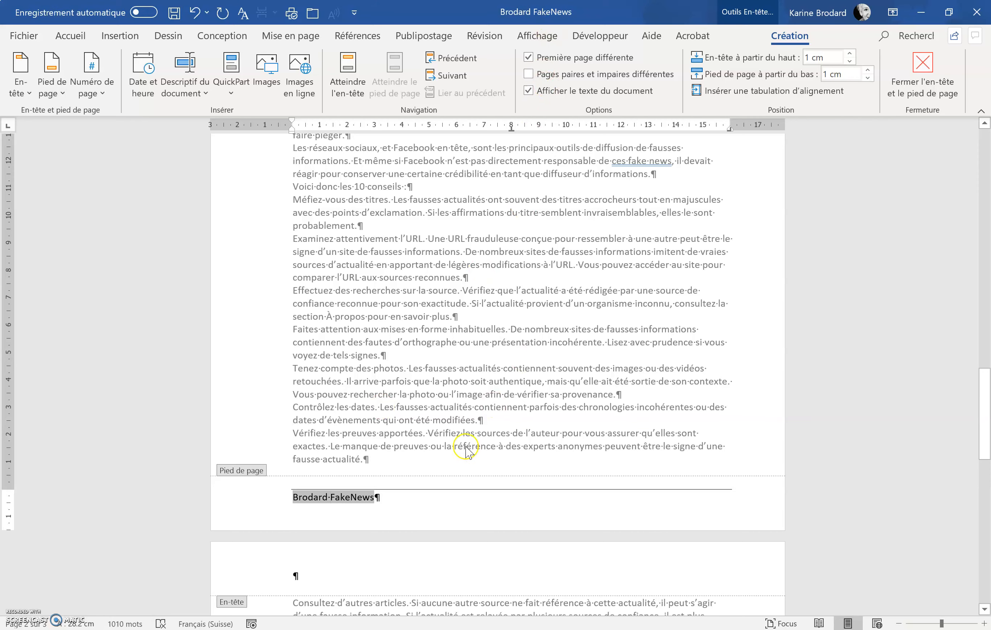
pyautogui.click(394, 498)
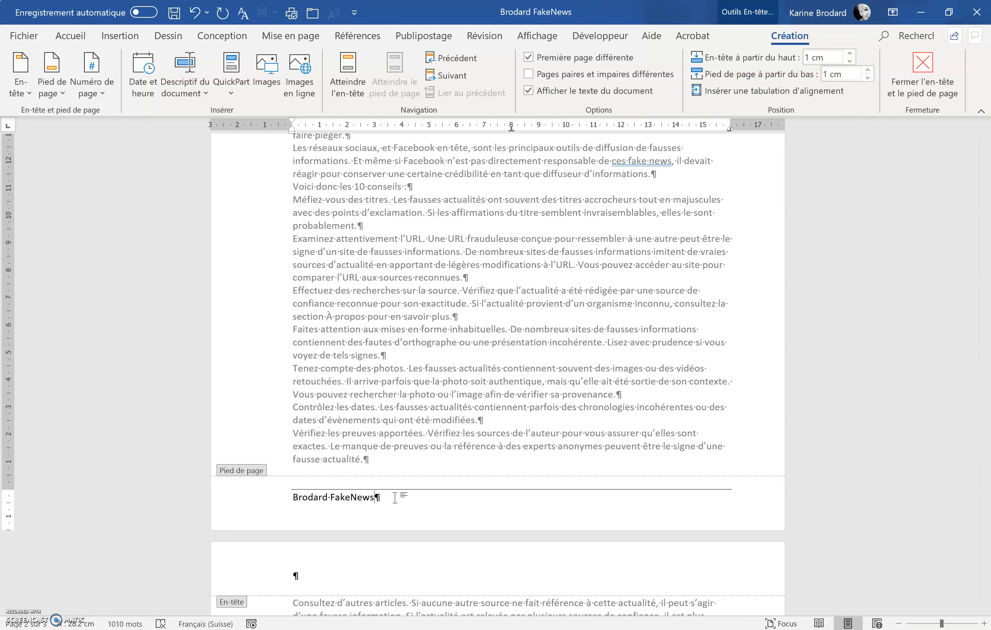
pyautogui.click(377, 496)
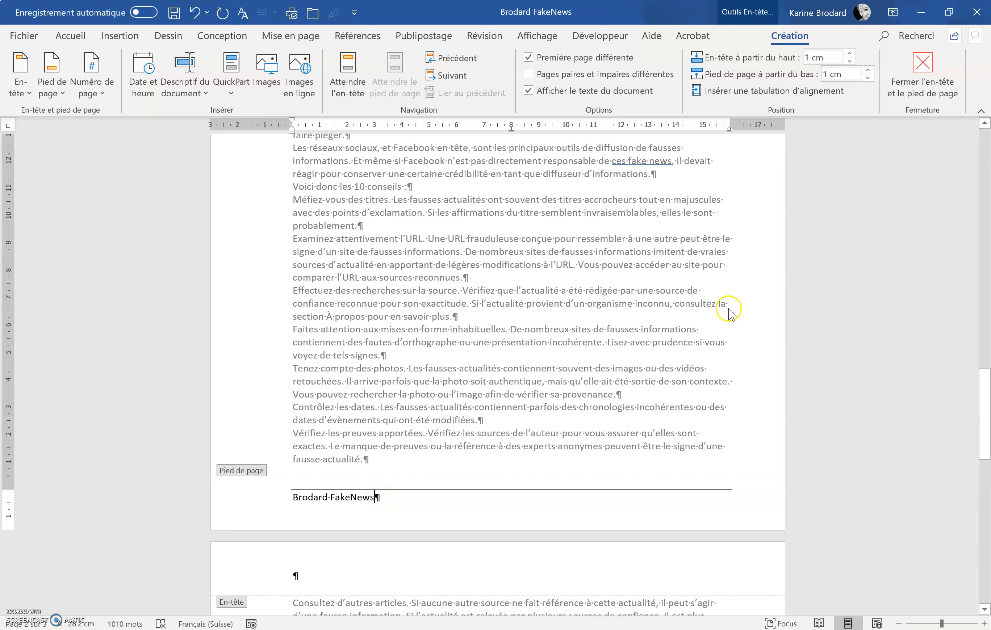
# Step: Insert a centred alignment tab and a plain page number at the current position in the footer
pyautogui.click(735, 92)
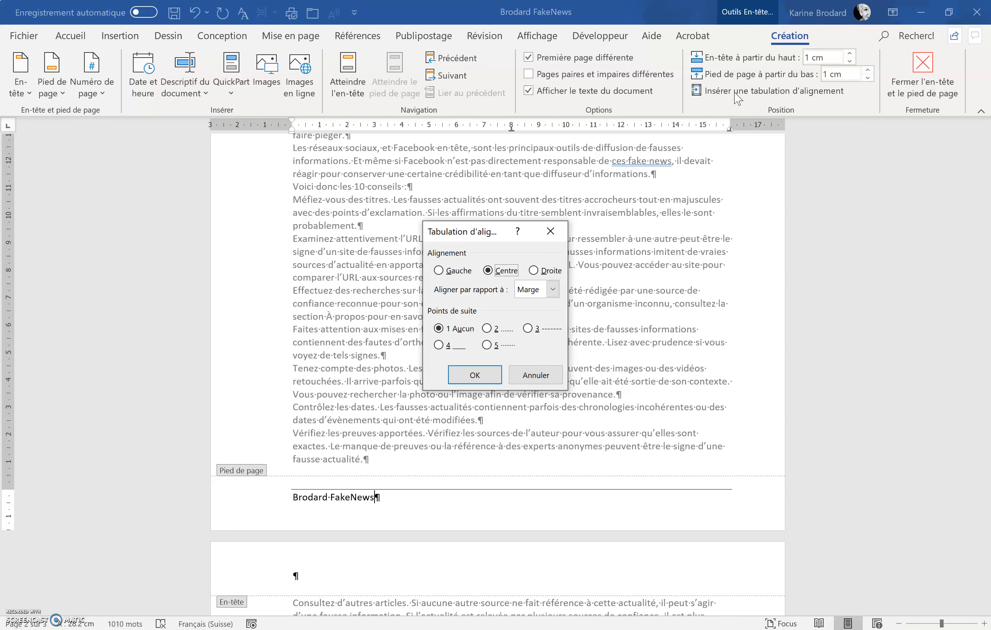
pyautogui.click(507, 281)
pyautogui.click(477, 375)
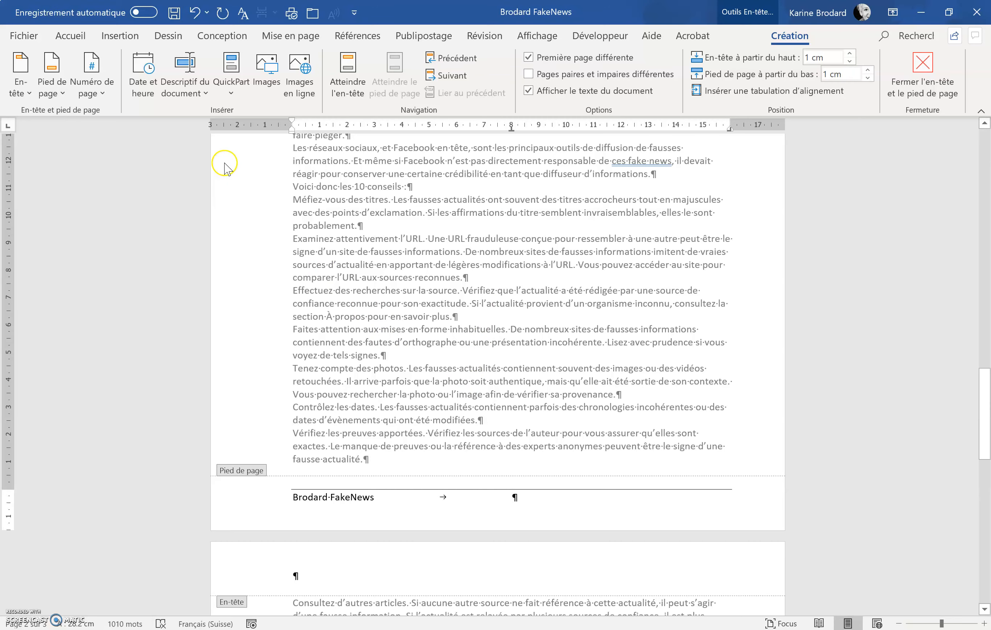
pyautogui.click(96, 82)
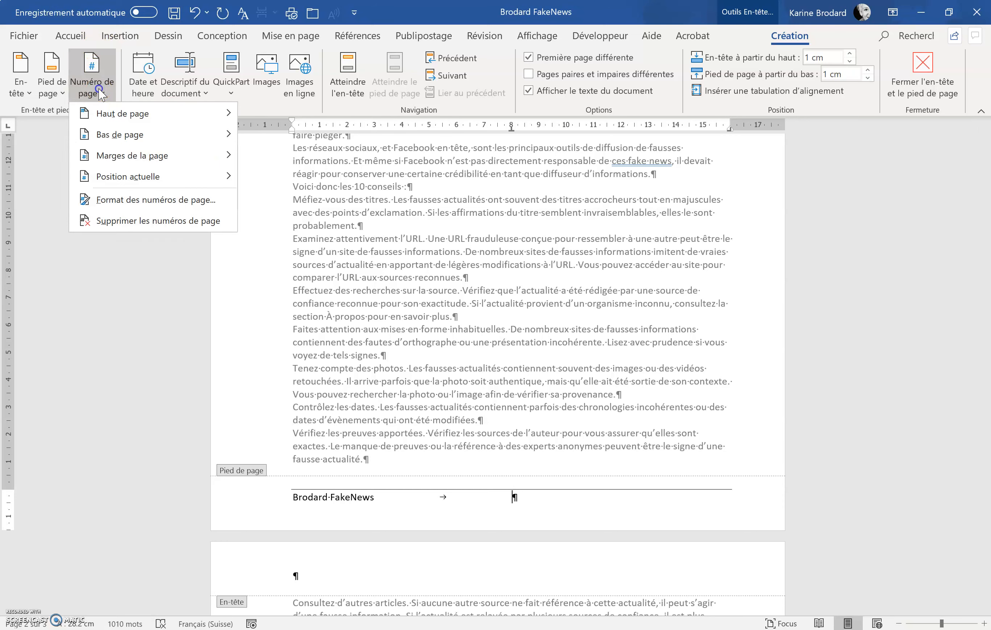
pyautogui.moveTo(113, 179)
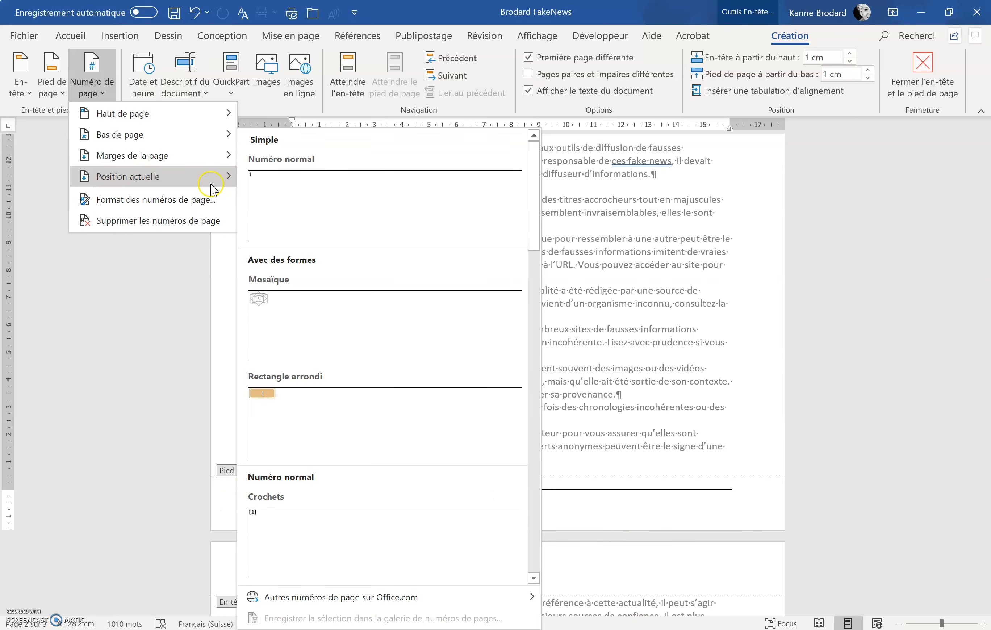
pyautogui.moveTo(190, 142)
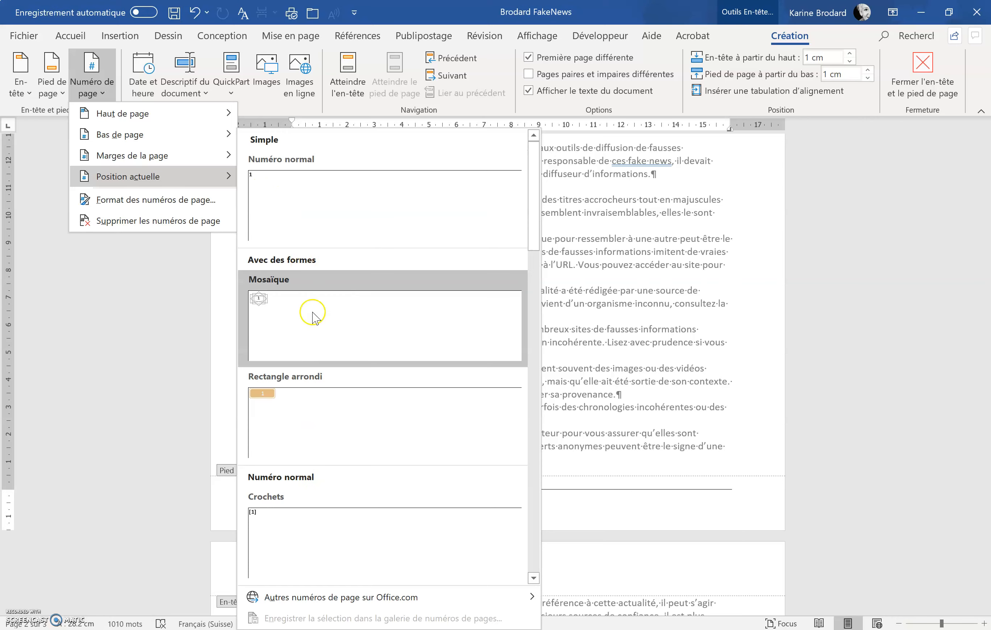
pyautogui.click(278, 193)
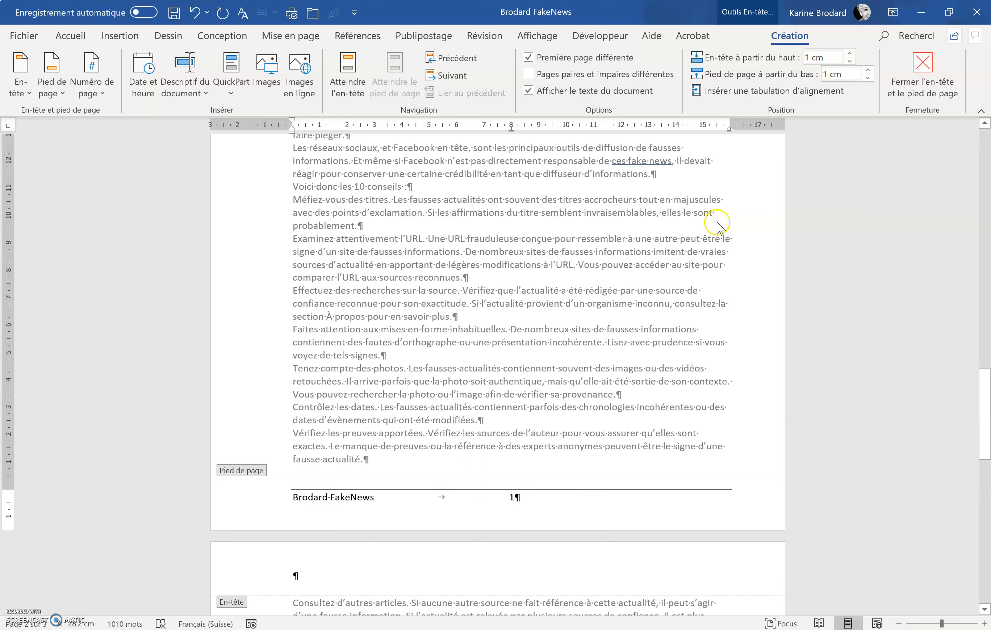
# Step: Insert a right alignment tab, enter the author's full name at the footer's end, and leave the footer
pyautogui.click(740, 91)
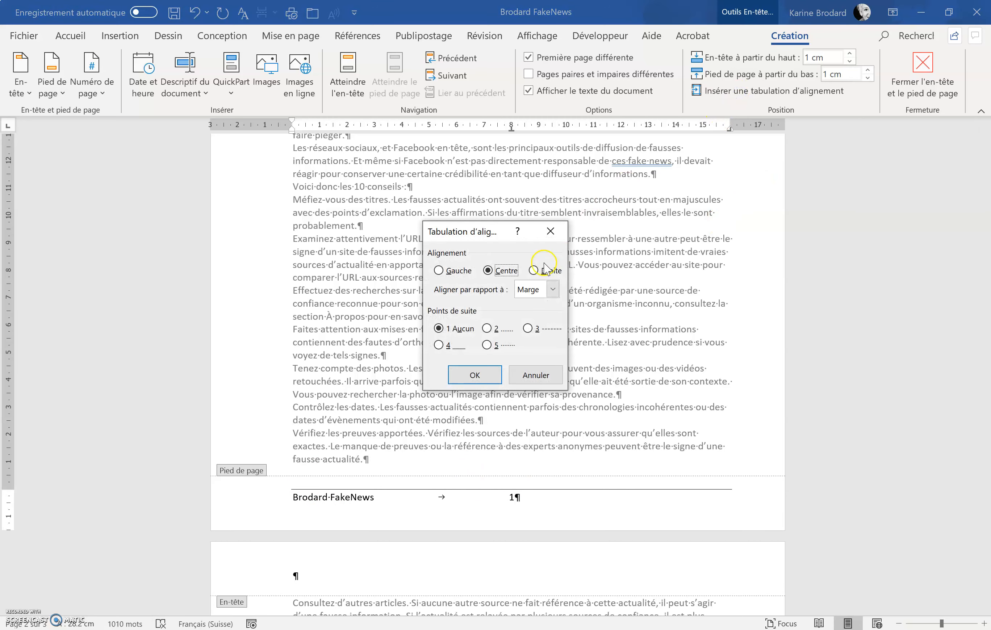
pyautogui.click(549, 272)
pyautogui.click(479, 374)
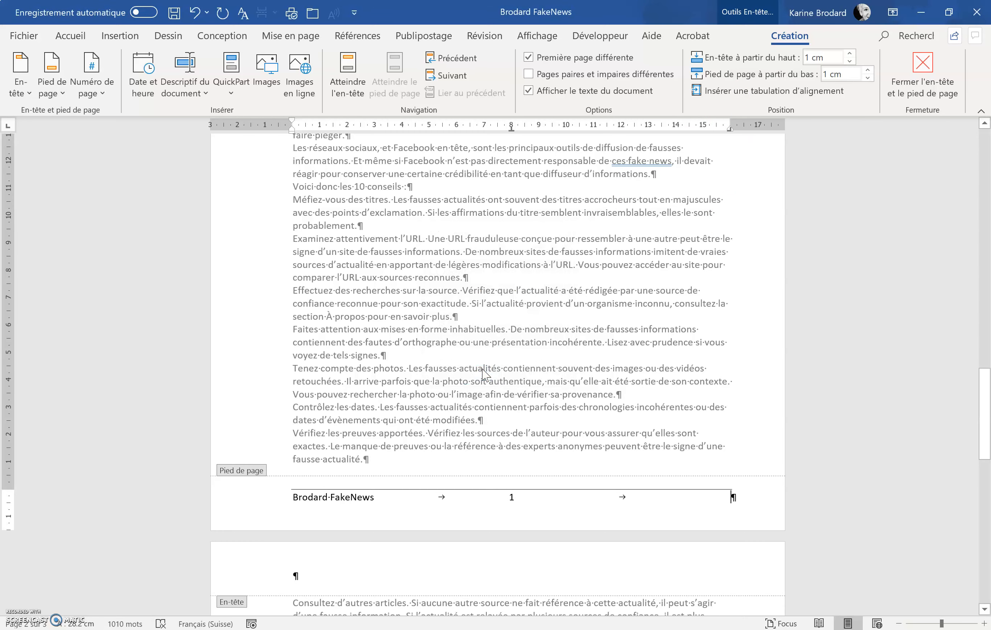
pyautogui.write('Brodard Karine')
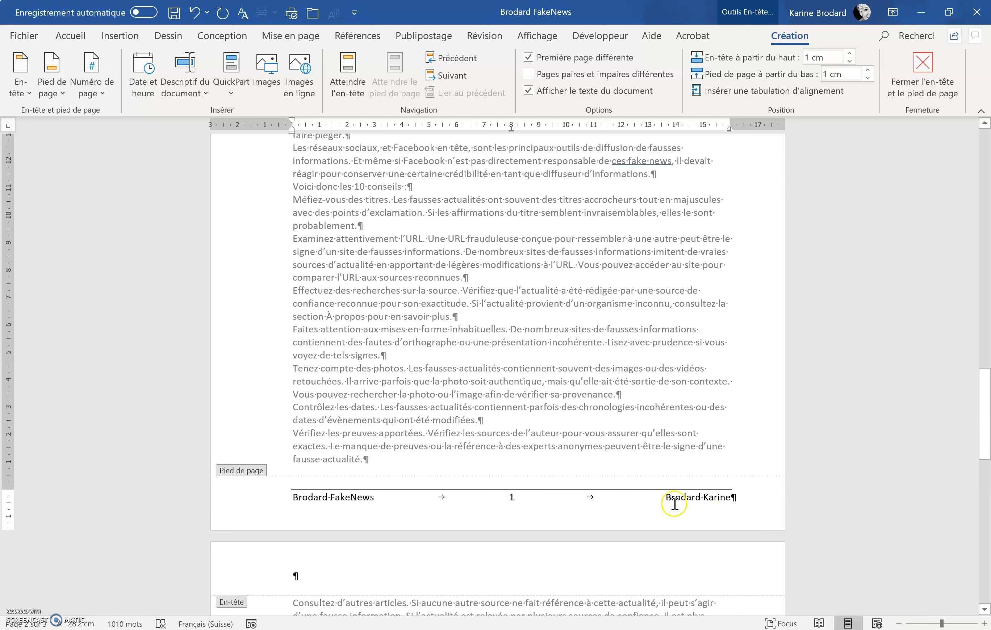
pyautogui.doubleClick(488, 288)
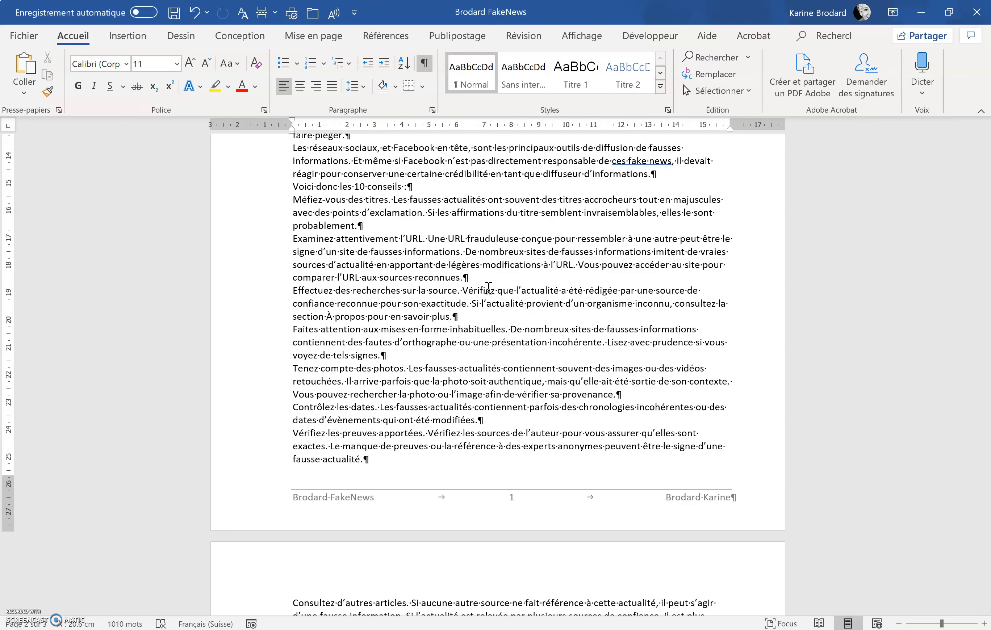
# Step: Scroll through the document pages to check the new footer
pyautogui.scroll(15, 488, 287)
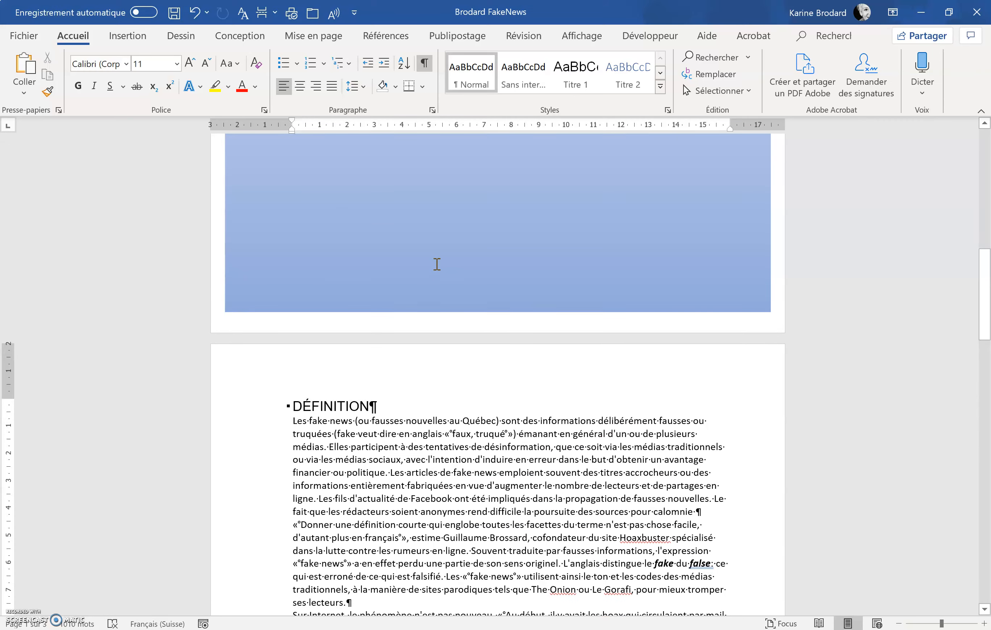
pyautogui.scroll(-20, 436, 264)
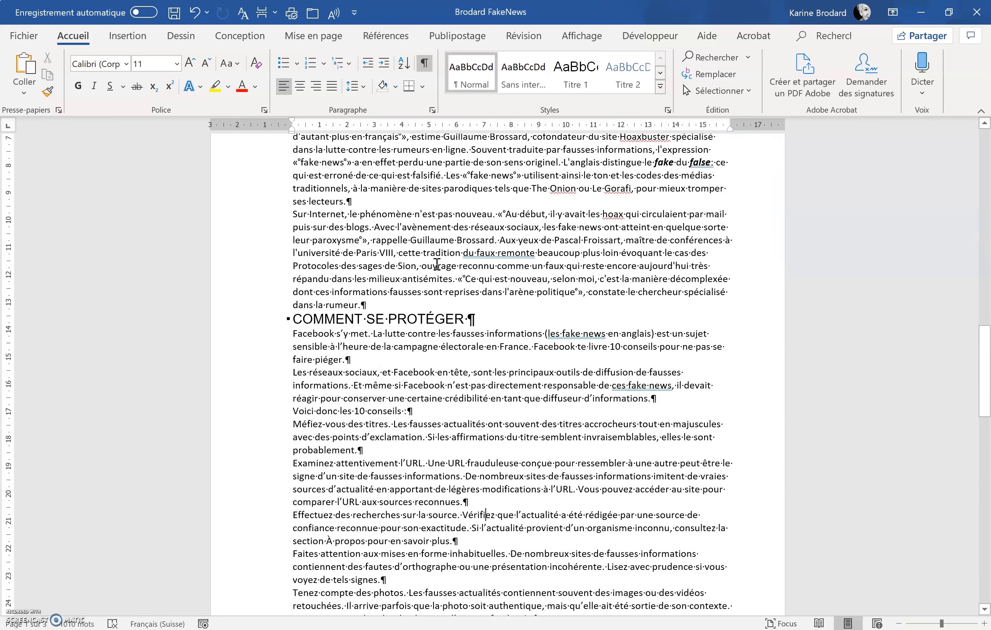
pyautogui.scroll(-6, 437, 264)
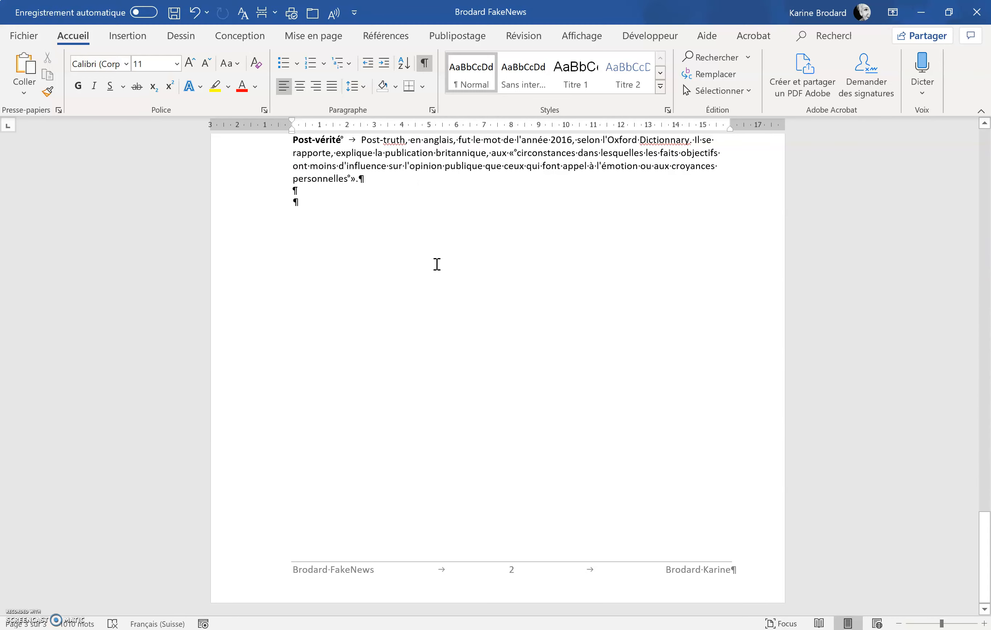
pyautogui.scroll(14, 436, 264)
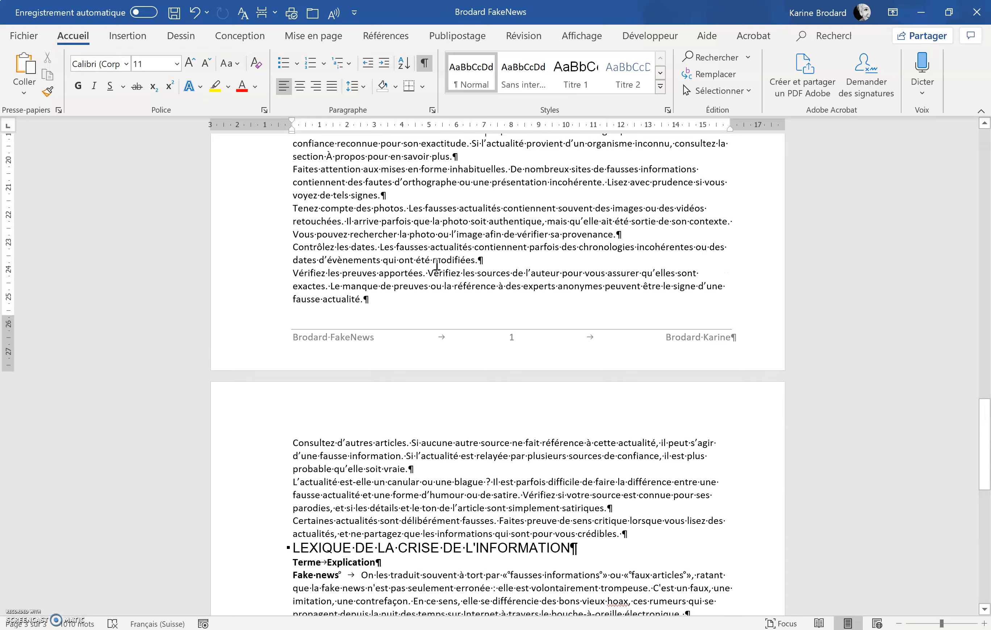
pyautogui.scroll(20, 436, 264)
pyautogui.scroll(-10, 436, 265)
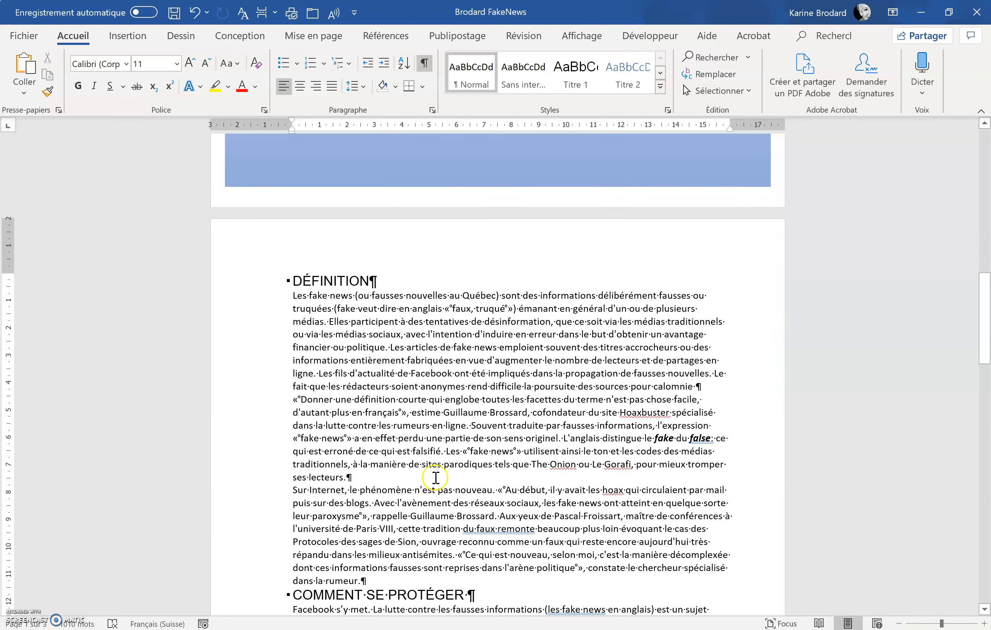
pyautogui.scroll(-9, 449, 516)
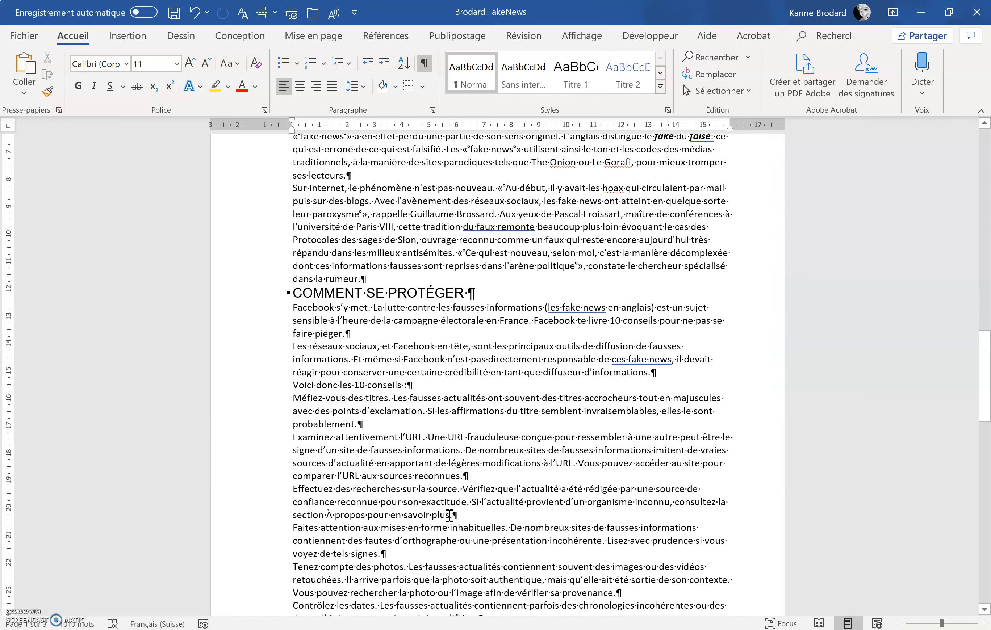
# Step: Modify the Titre 1 heading style from the DÉFINITION heading, setting its font colour to the blue Accent 1 theme colour
pyautogui.scroll(-7, 449, 516)
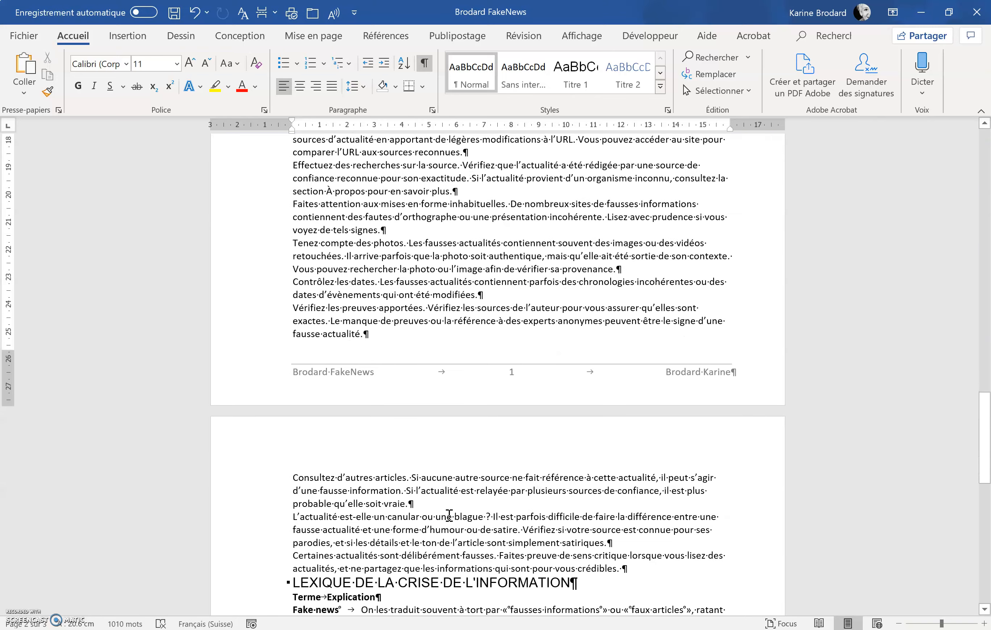
pyautogui.scroll(16, 402, 577)
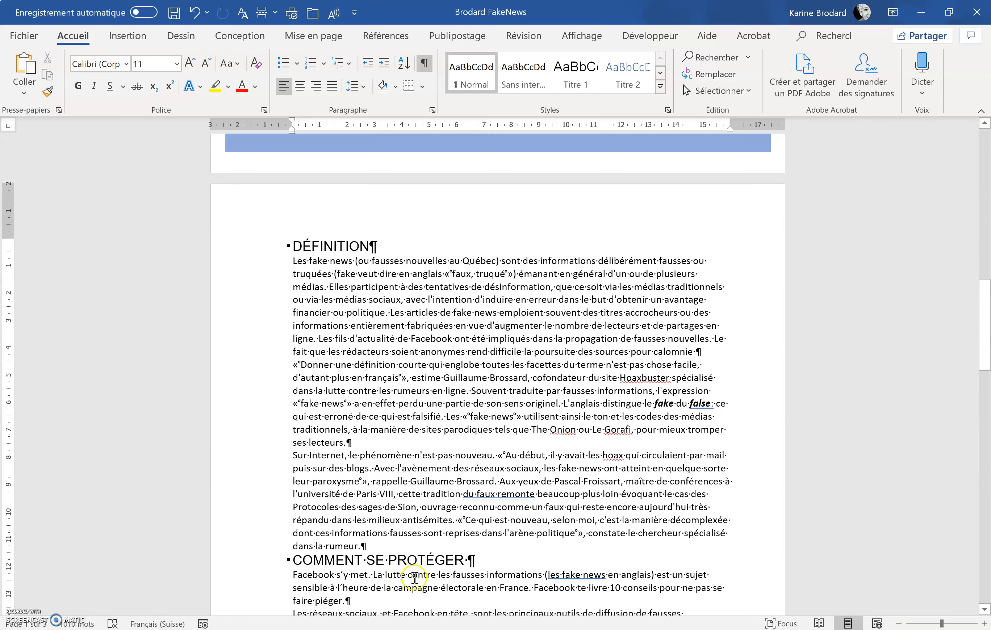
pyautogui.click(338, 246)
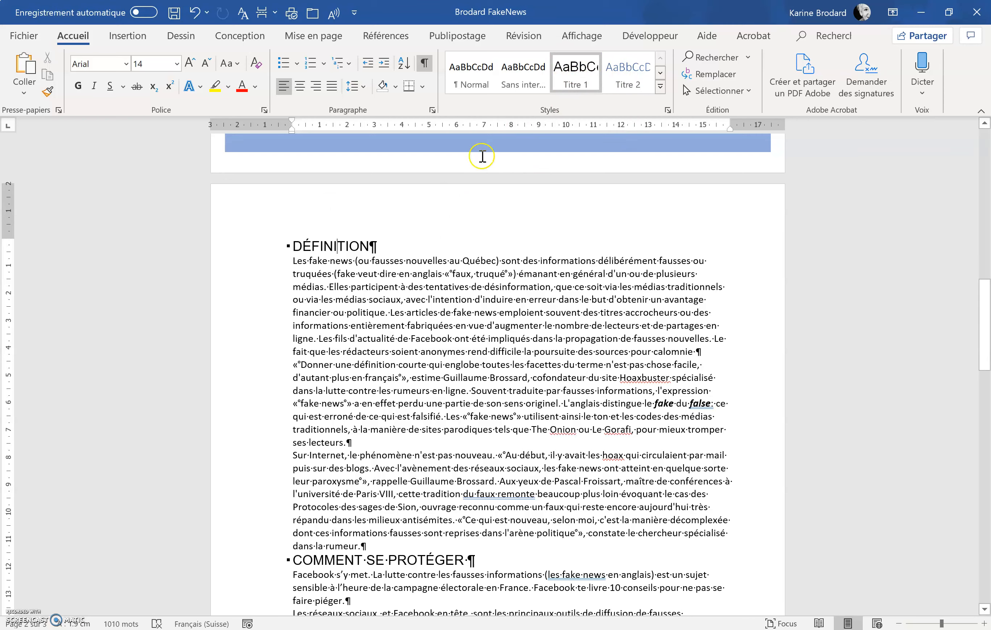
pyautogui.rightClick(585, 82)
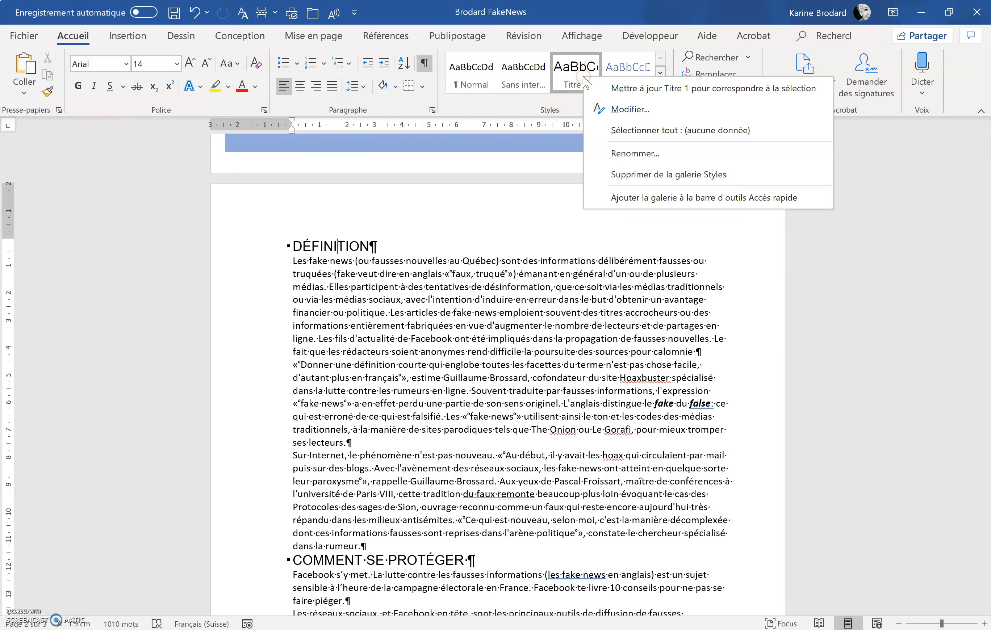
pyautogui.click(604, 109)
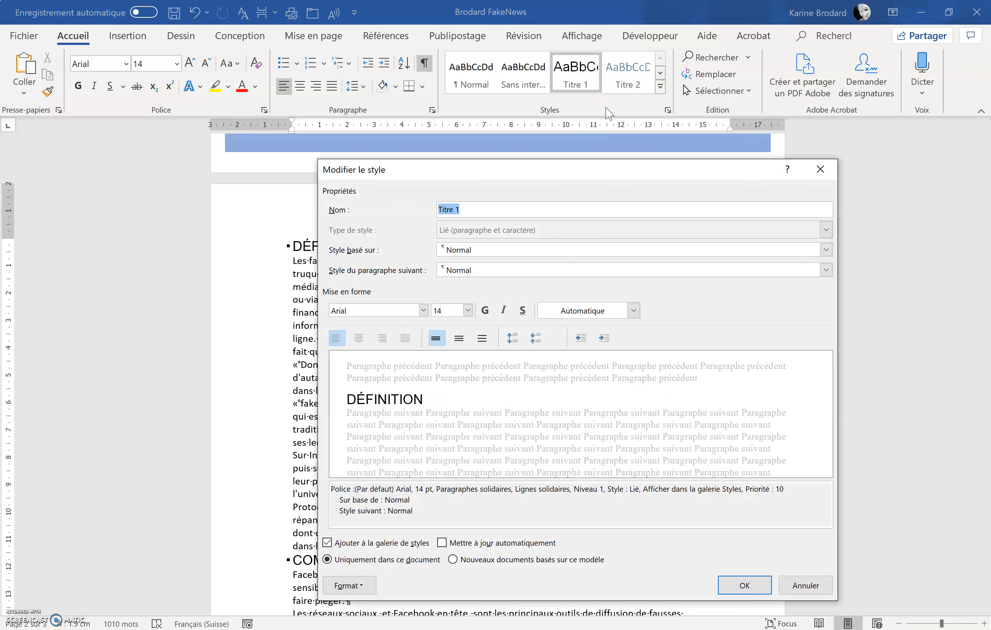
pyautogui.click(566, 310)
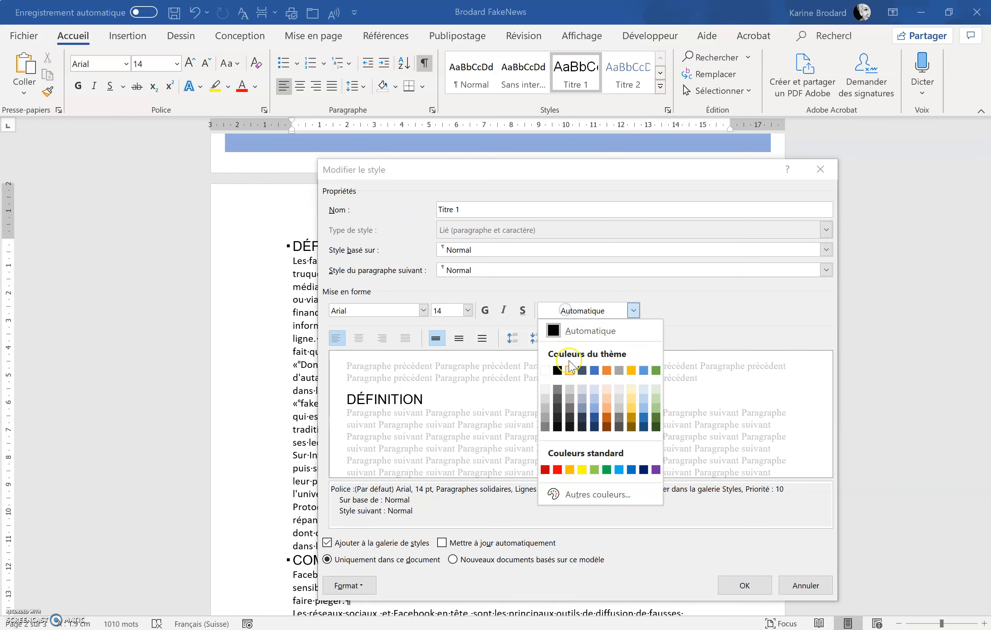
pyautogui.click(595, 370)
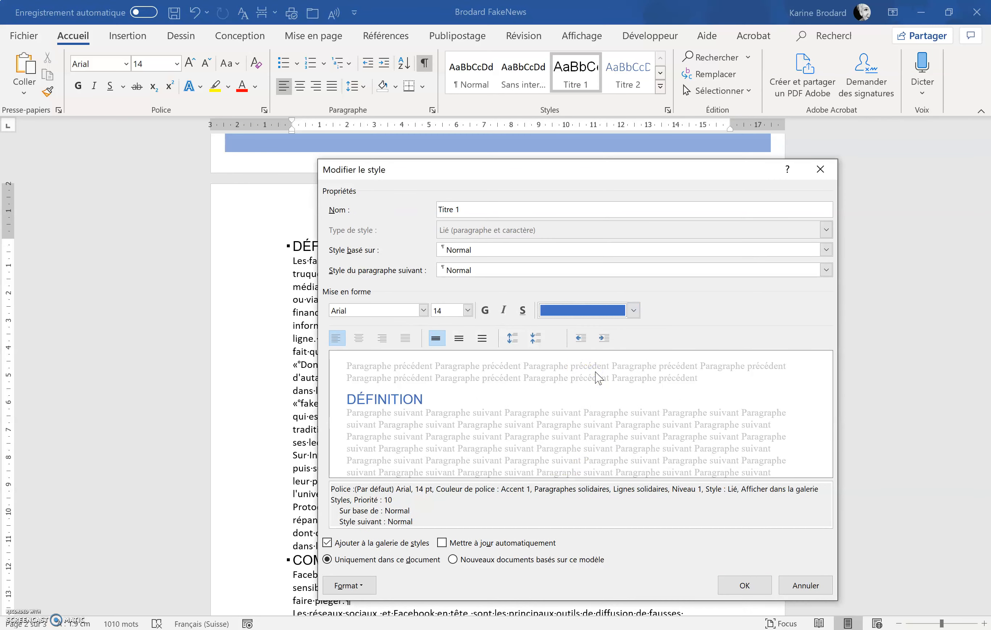
# Step: Set the Titre 1 style's font to Calibri at 18 pt
pyautogui.click(423, 310)
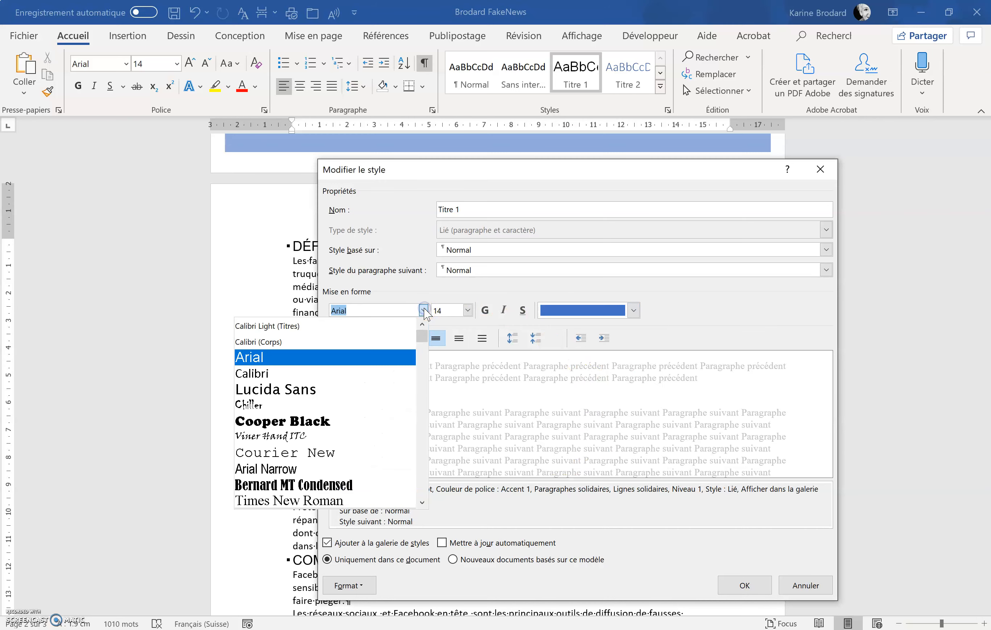
pyautogui.click(316, 373)
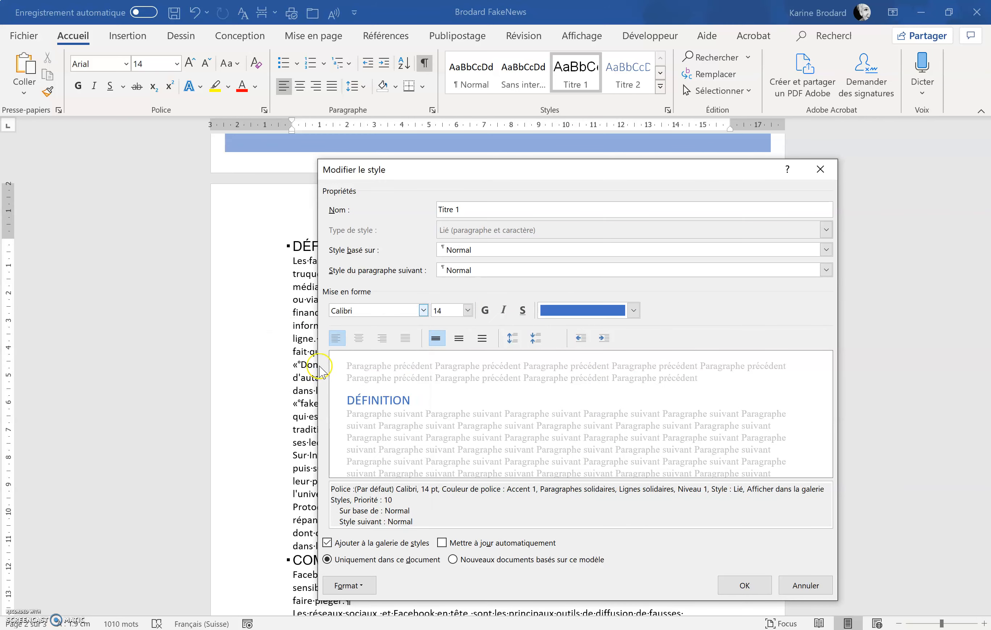
pyautogui.doubleClick(446, 312)
pyautogui.click(390, 560)
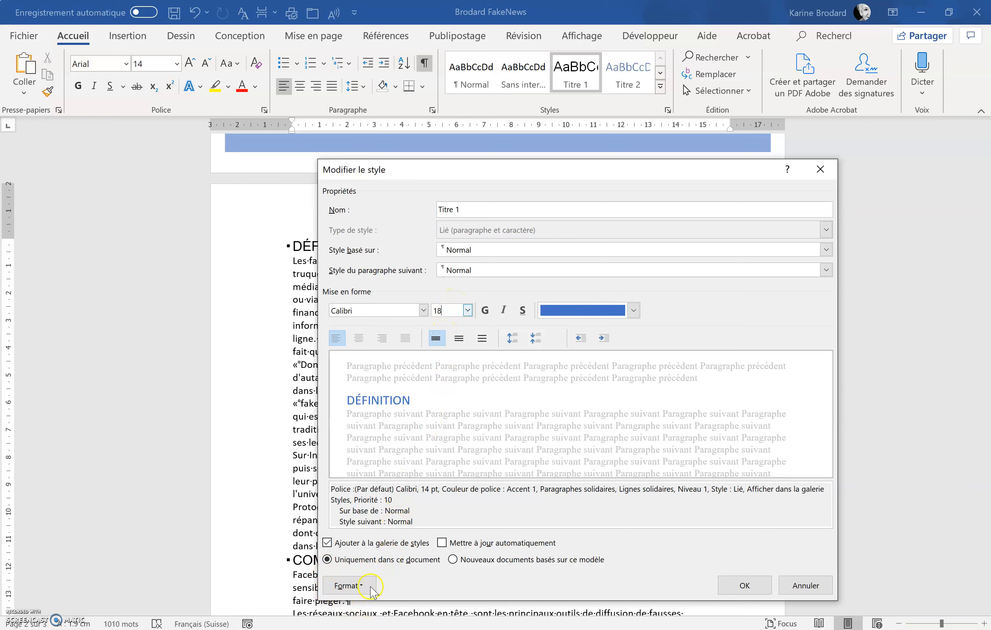
# Step: Set the Titre 1 style's paragraph spacing to 12 pt before and 12 pt after
pyautogui.click(349, 585)
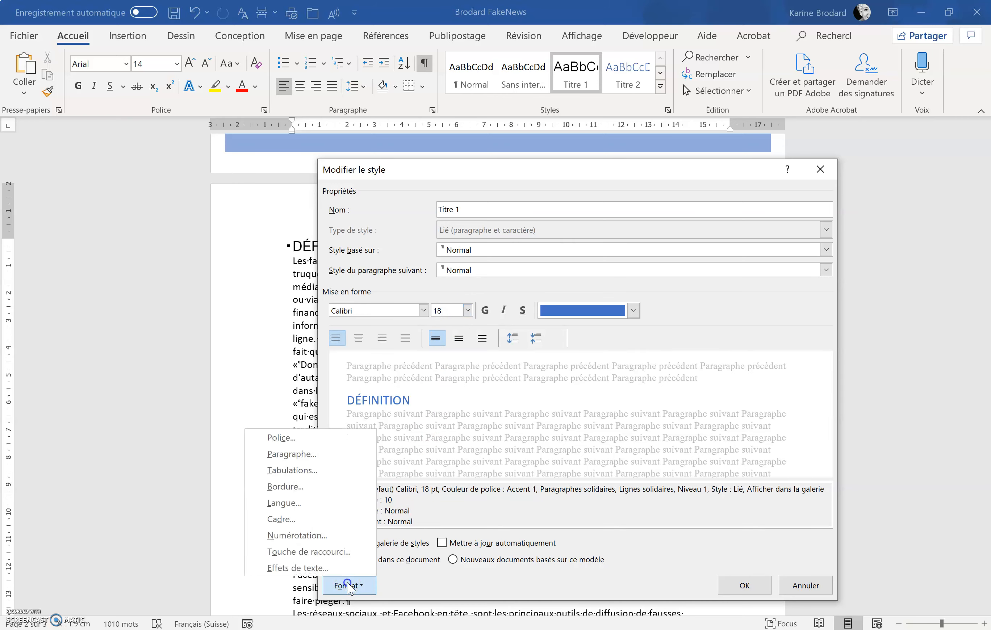
pyautogui.click(320, 457)
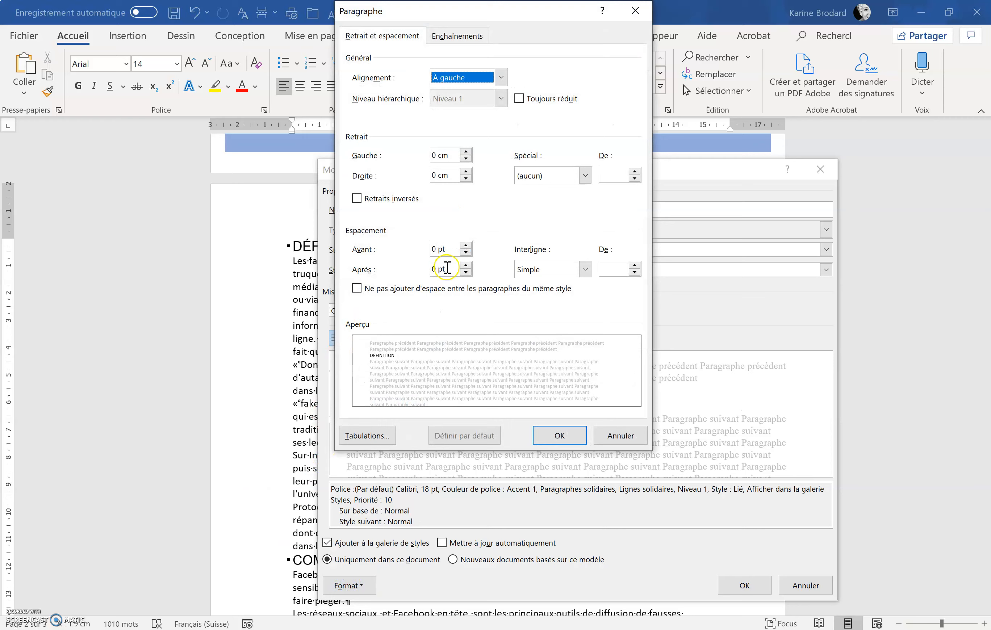
pyautogui.click(466, 245)
pyautogui.click(466, 245)
pyautogui.click(466, 265)
pyautogui.click(466, 265)
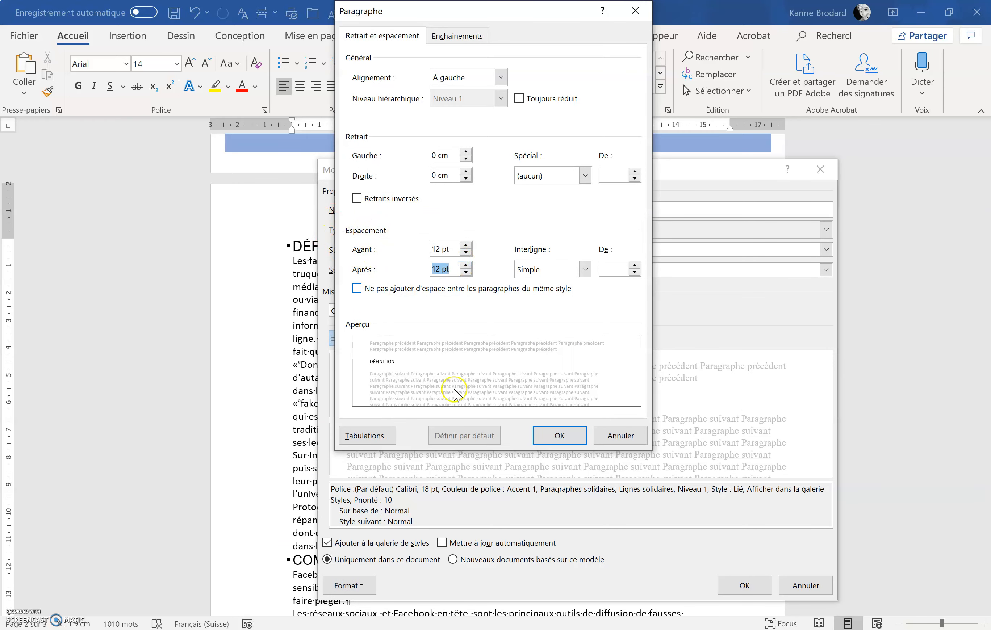
pyautogui.click(558, 435)
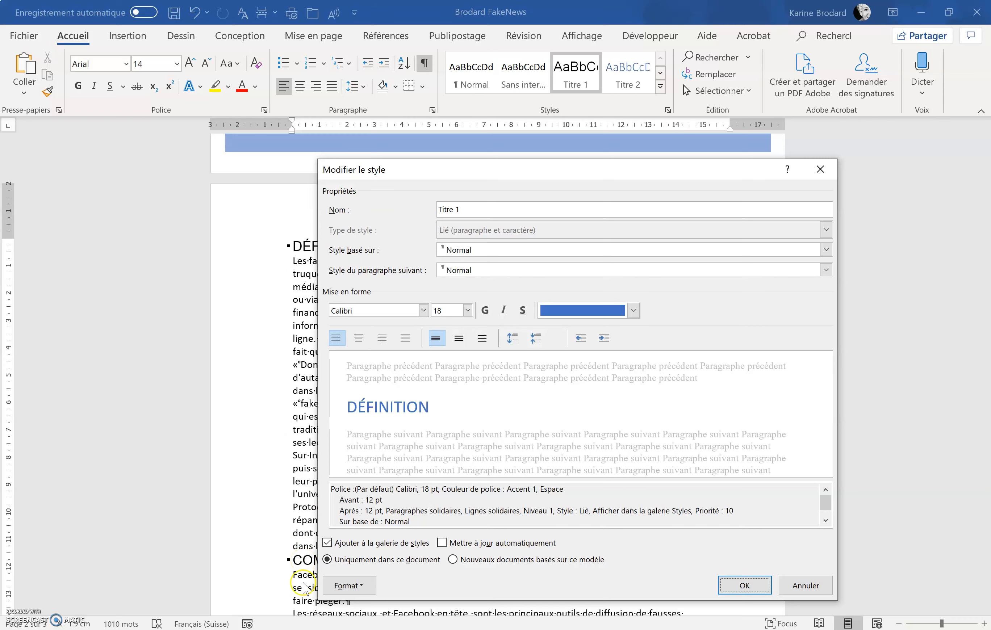
# Step: Enable page break before in the Titre 1 style's paragraph settings and confirm the style changes
pyautogui.click(345, 586)
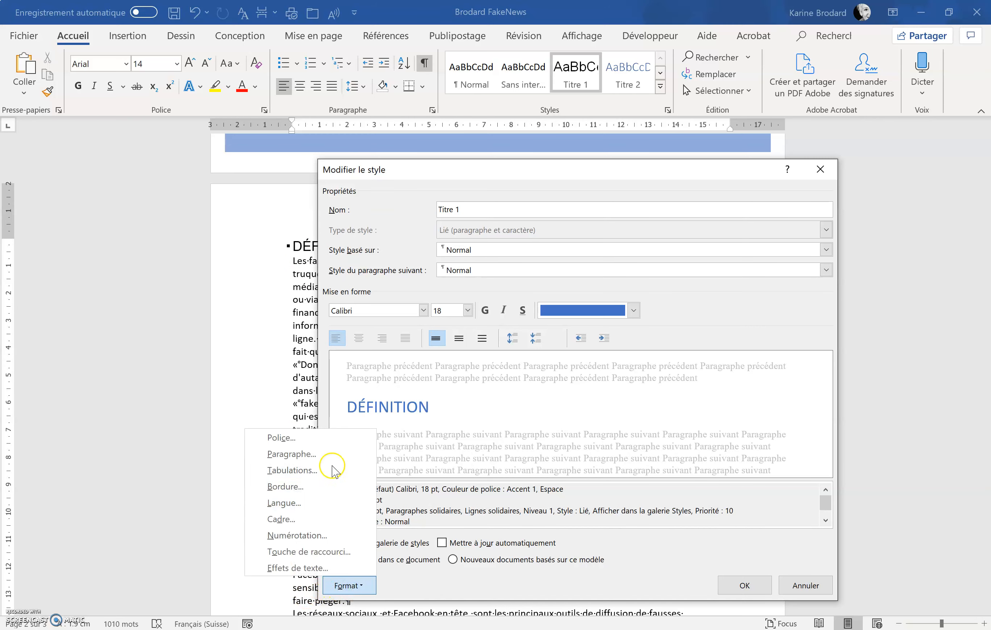
pyautogui.click(328, 455)
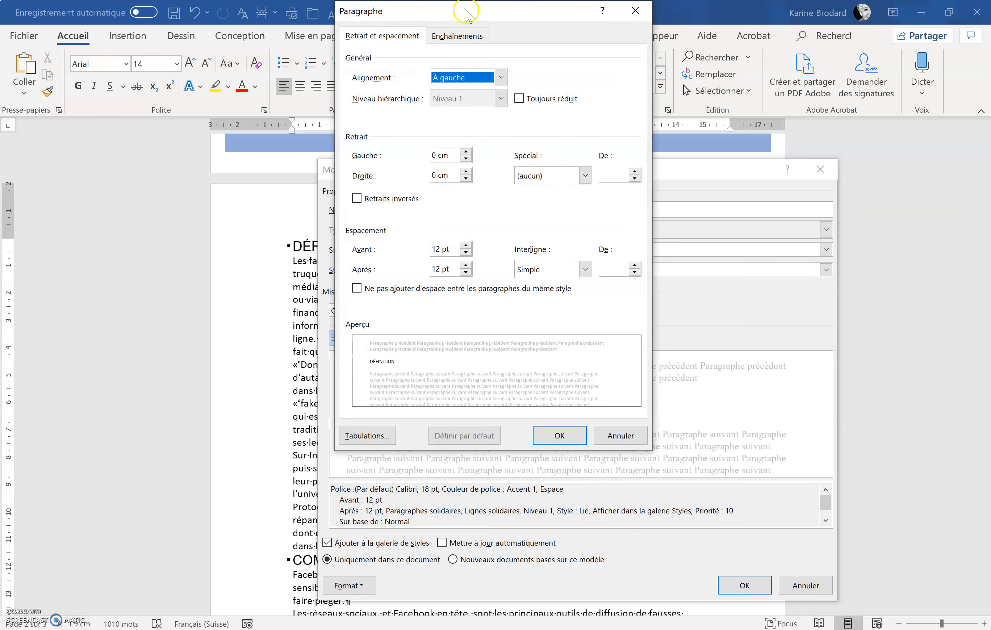
pyautogui.click(456, 36)
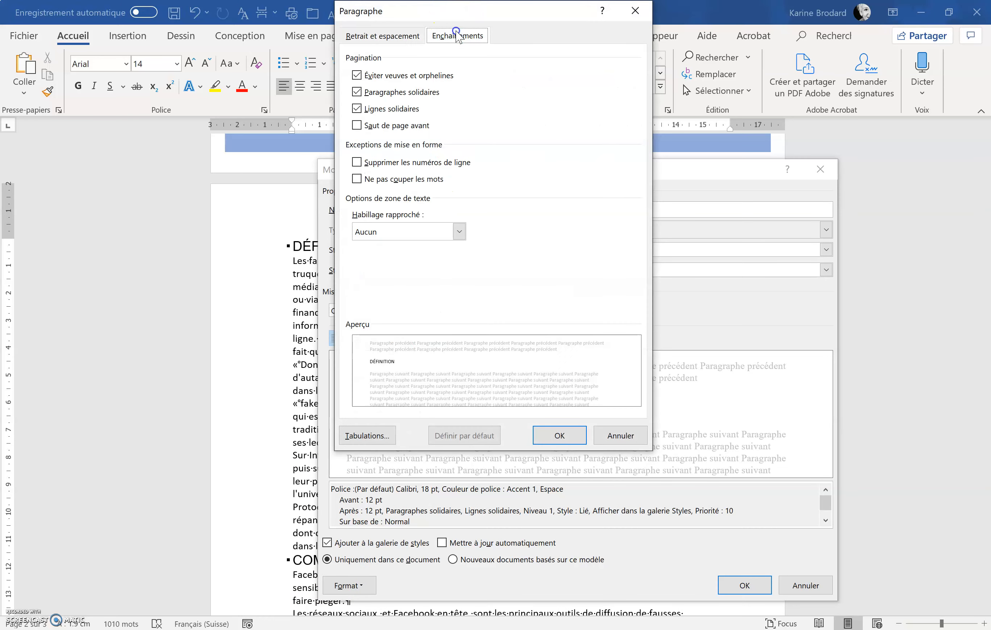
pyautogui.click(376, 131)
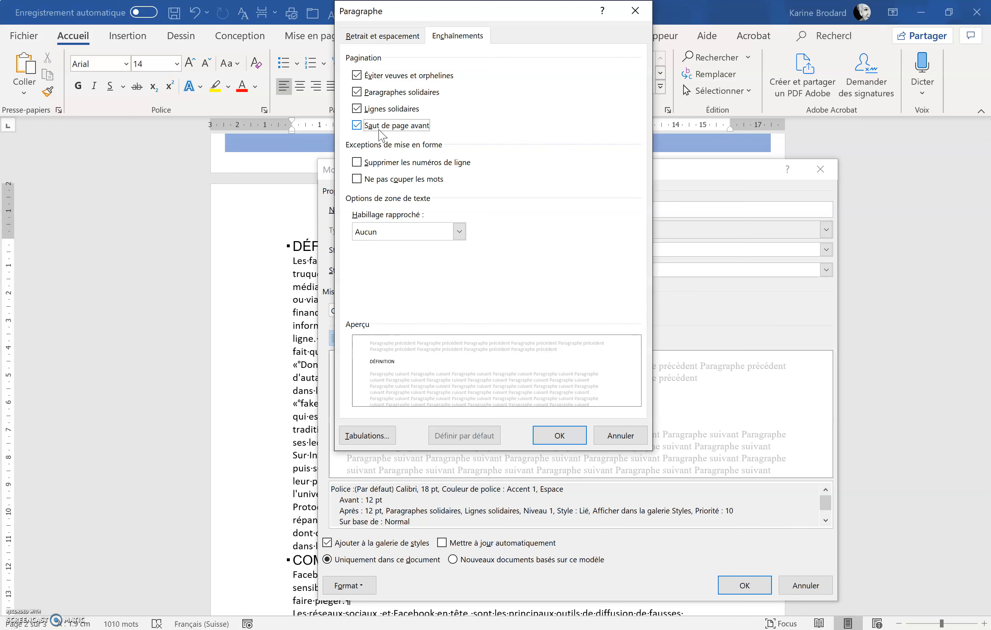
pyautogui.click(391, 36)
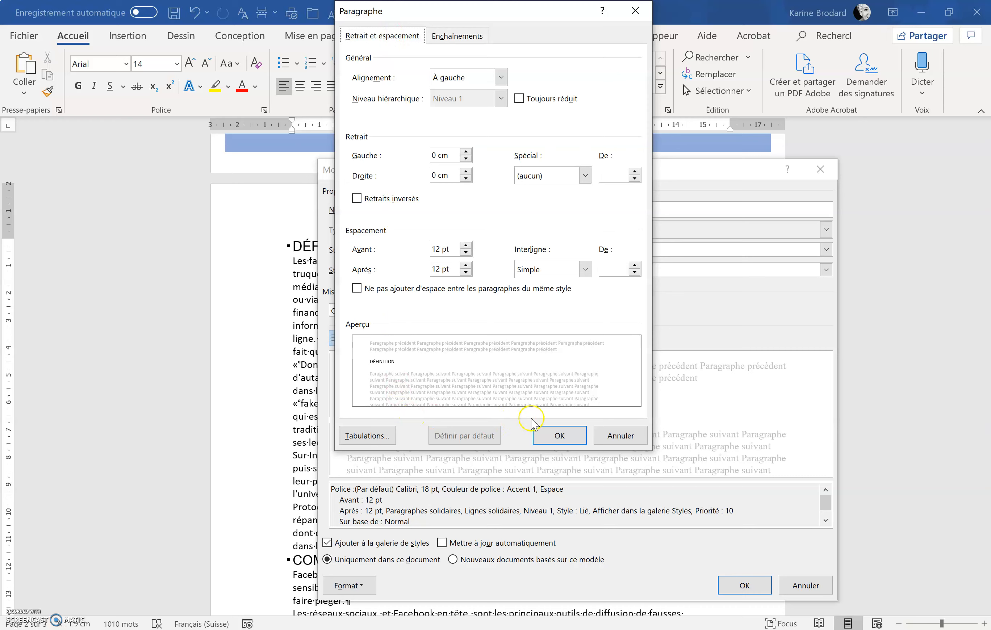
pyautogui.click(546, 435)
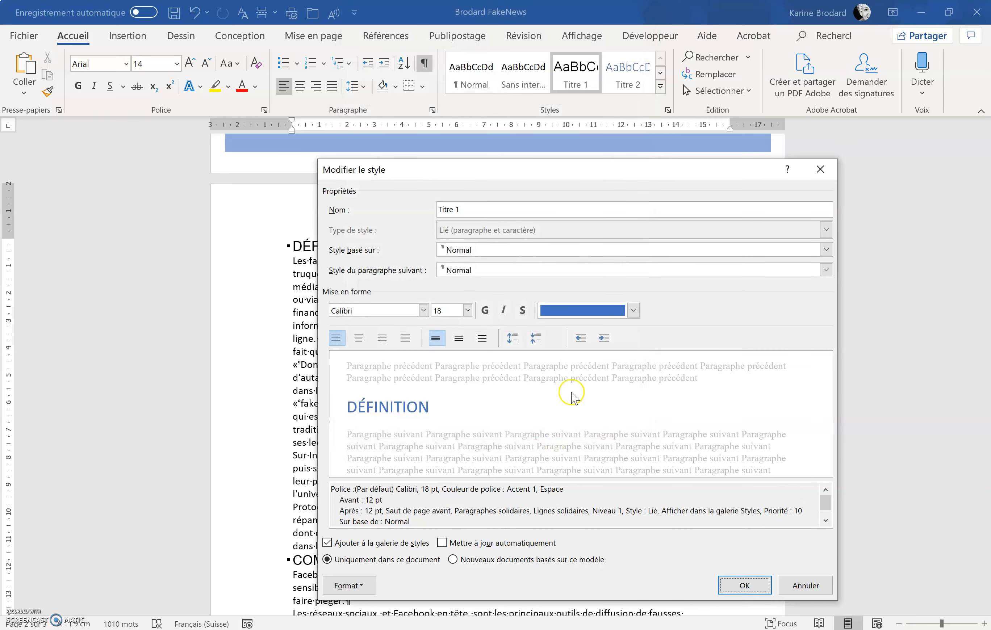
pyautogui.click(744, 586)
# Step: Reapply the Titre 1 style to the DÉFINITION heading
pyautogui.scroll(-10, 549, 389)
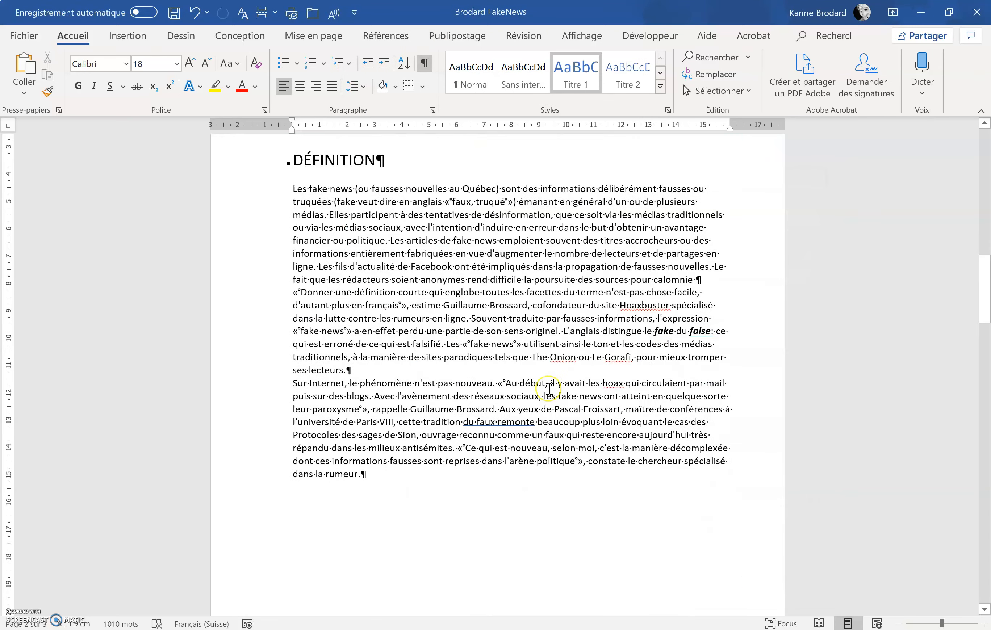
pyautogui.scroll(4, 549, 390)
pyautogui.scroll(-8, 549, 389)
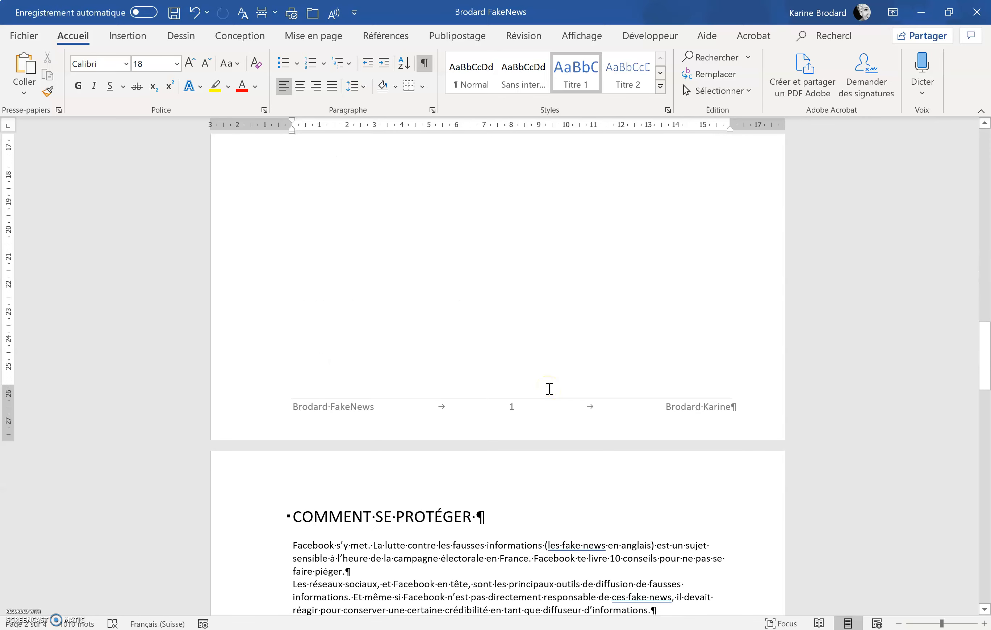
pyautogui.scroll(13, 549, 389)
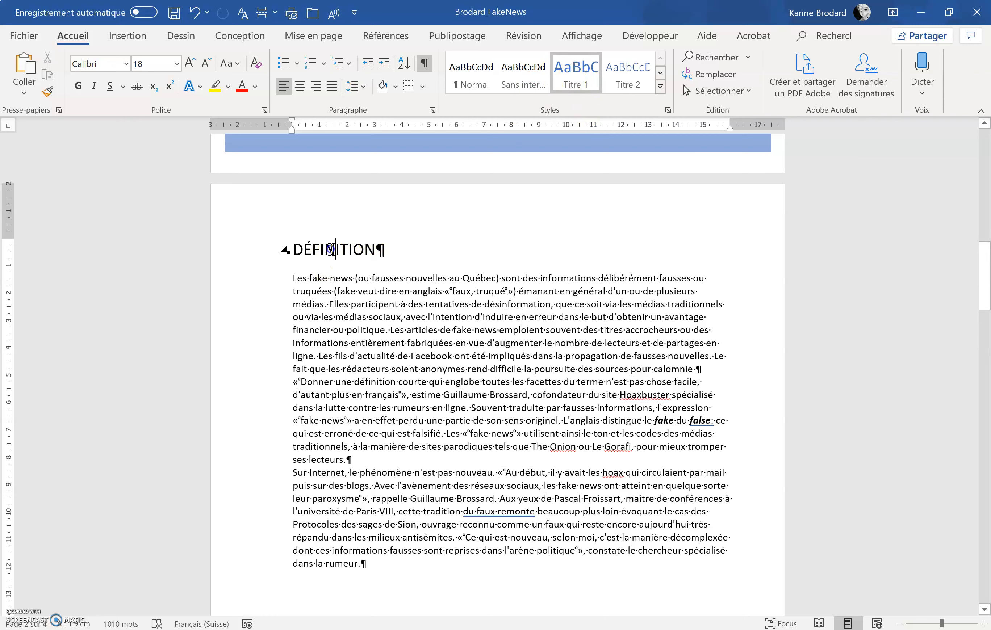
pyautogui.click(583, 81)
# Step: Apply the Titre 1 style to the COMMENT SE PROTÉGER heading
pyautogui.scroll(-9, 396, 333)
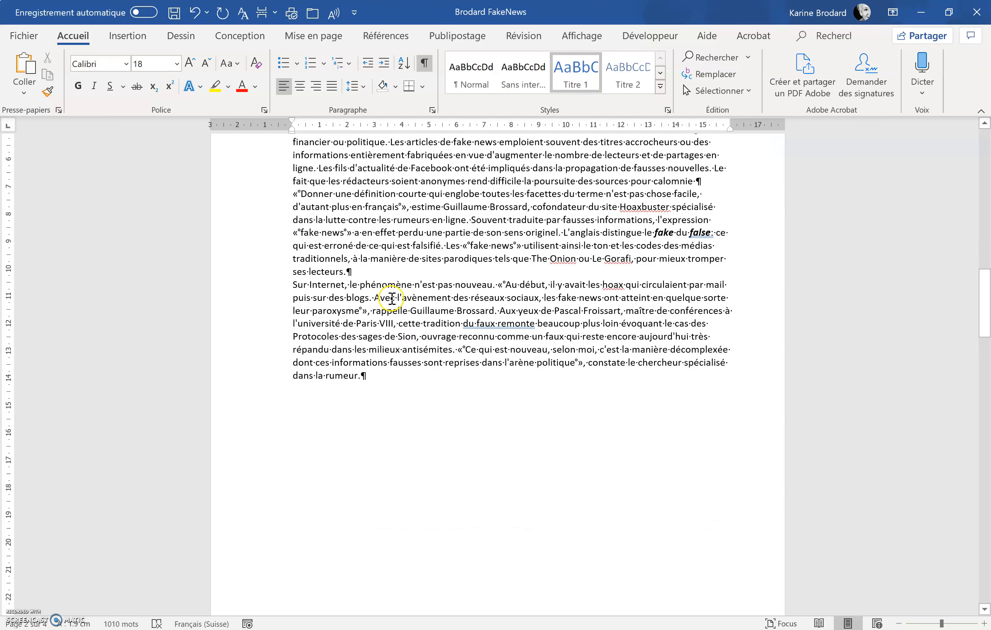
pyautogui.scroll(-8, 396, 395)
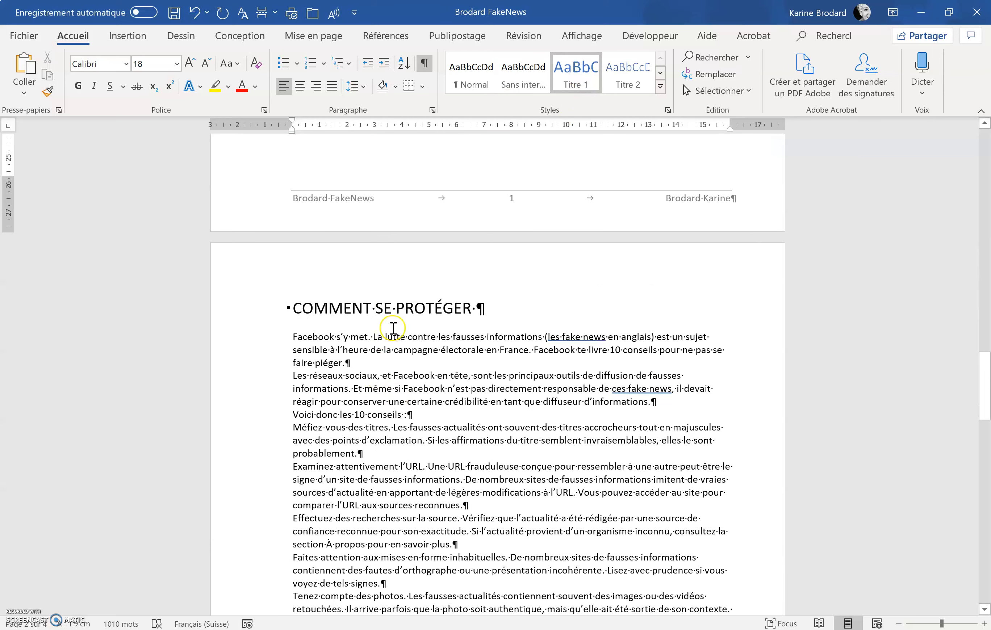
pyautogui.click(414, 308)
pyautogui.click(576, 73)
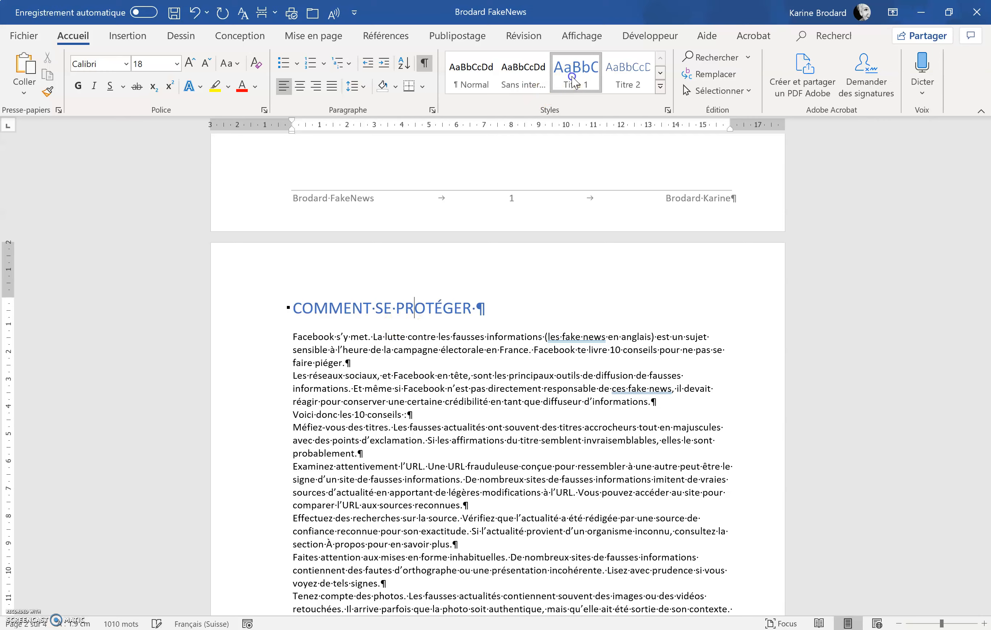
# Step: Apply the Titre 1 style to the LEXIQUE DE LA CRISE DE L'INFORMATION heading
pyautogui.scroll(-15, 538, 395)
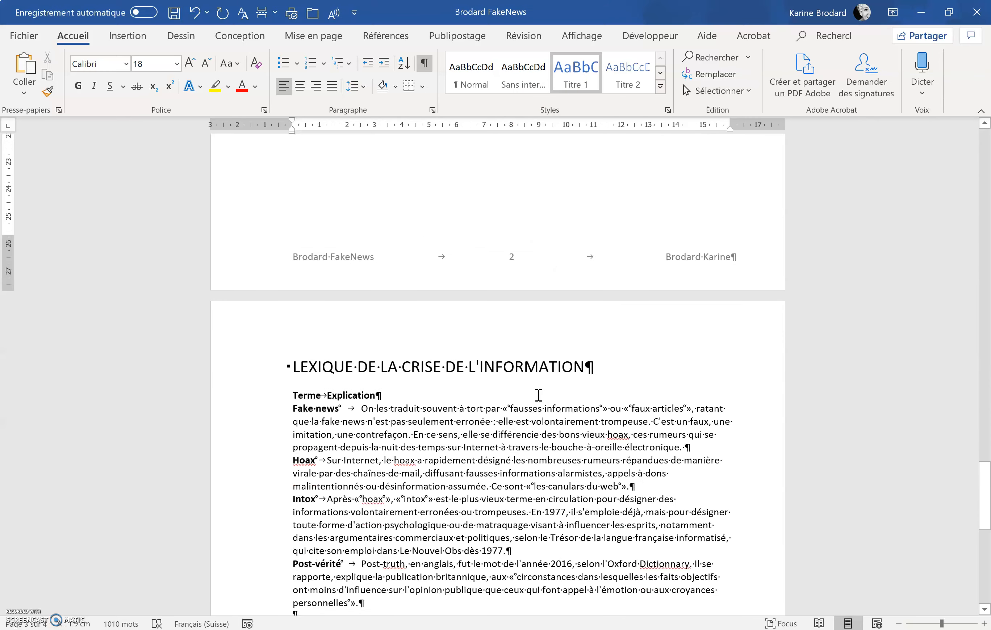
pyautogui.click(494, 367)
pyautogui.click(573, 79)
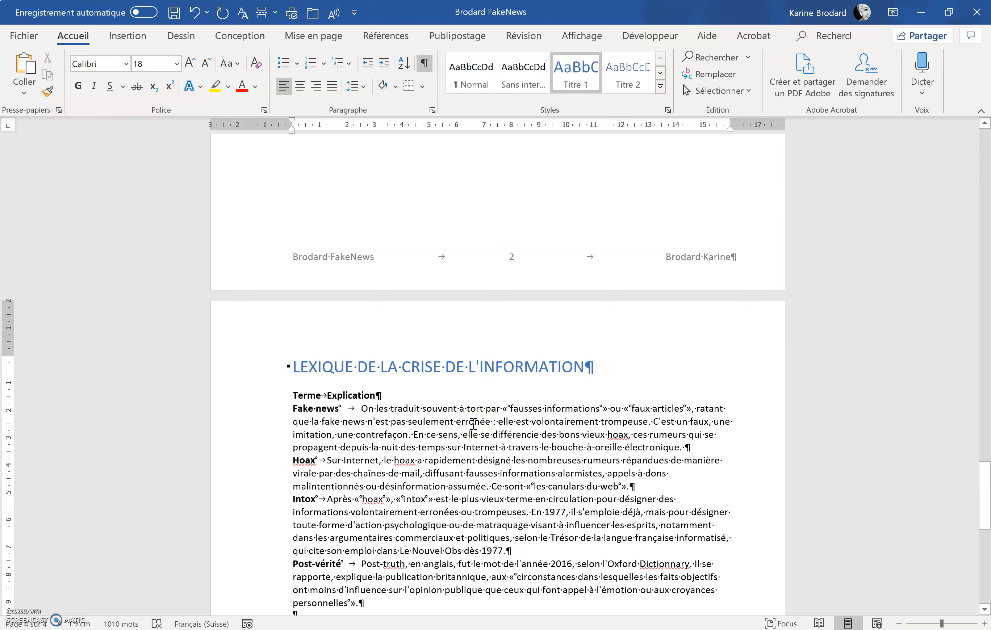
# Step: Select all body text with formatting similar to the first DÉFINITION paragraph
pyautogui.scroll(15, 472, 424)
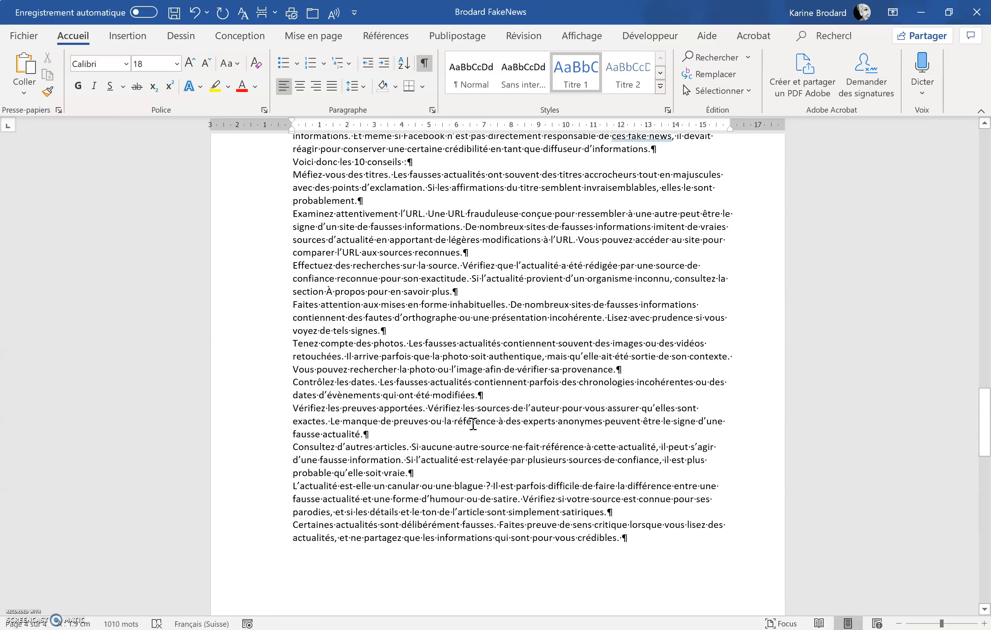
pyautogui.scroll(9, 473, 423)
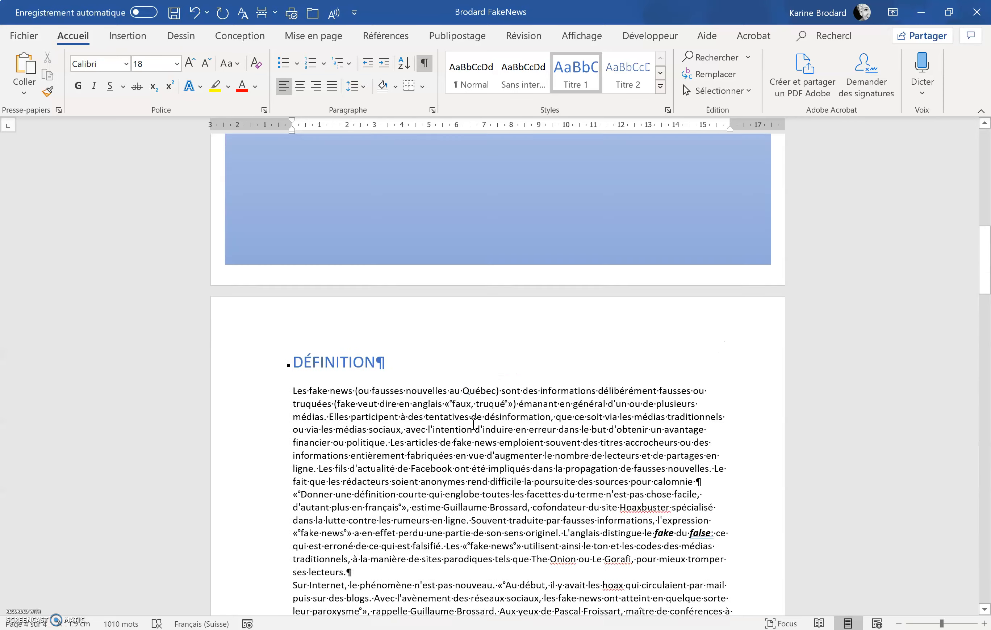
pyautogui.click(417, 418)
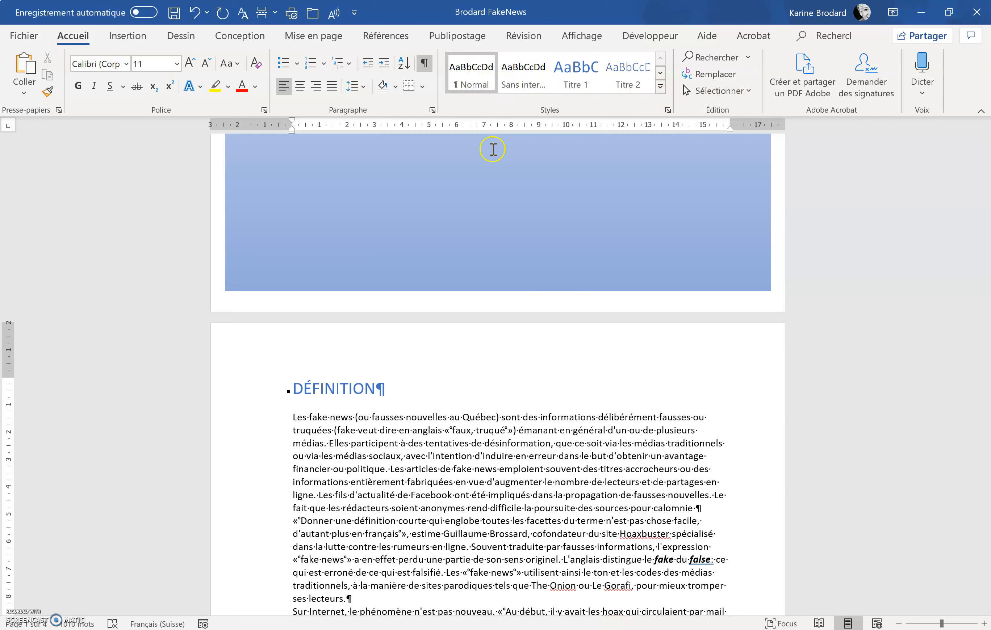
pyautogui.click(717, 92)
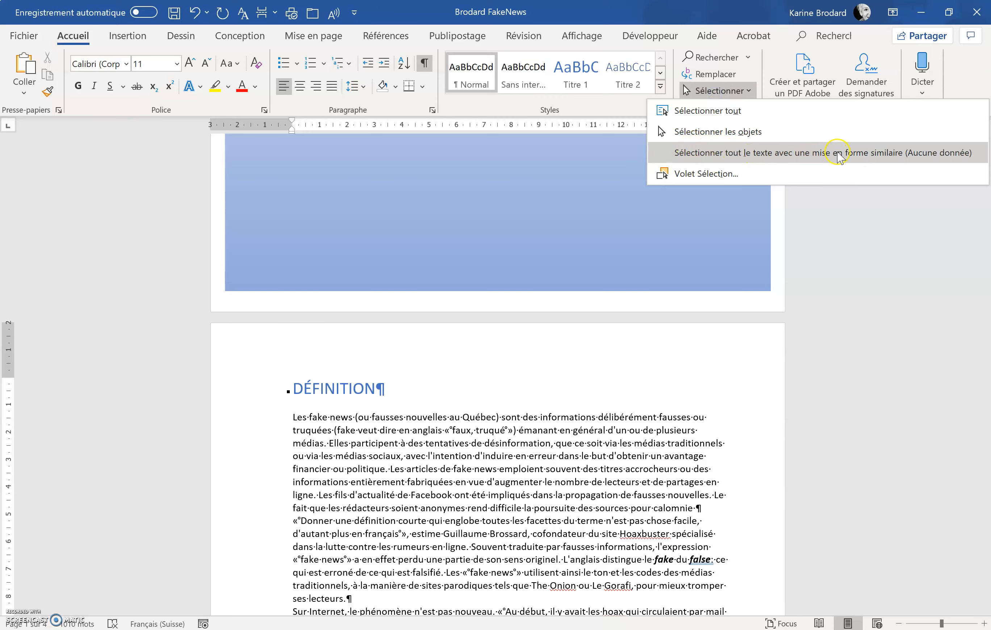
pyautogui.click(784, 153)
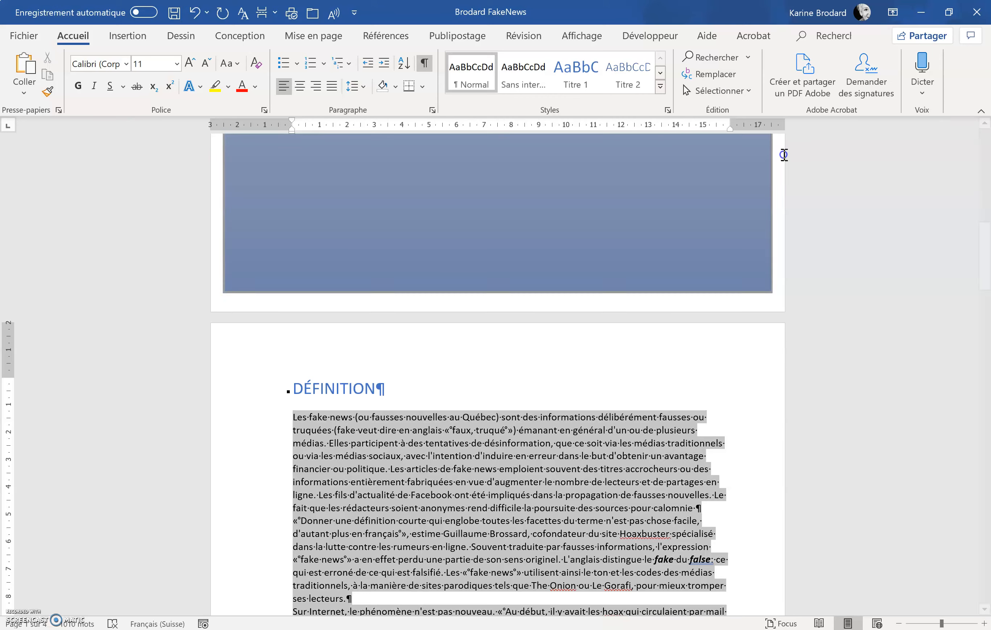
pyautogui.scroll(-6, 686, 391)
pyautogui.scroll(-18, 687, 393)
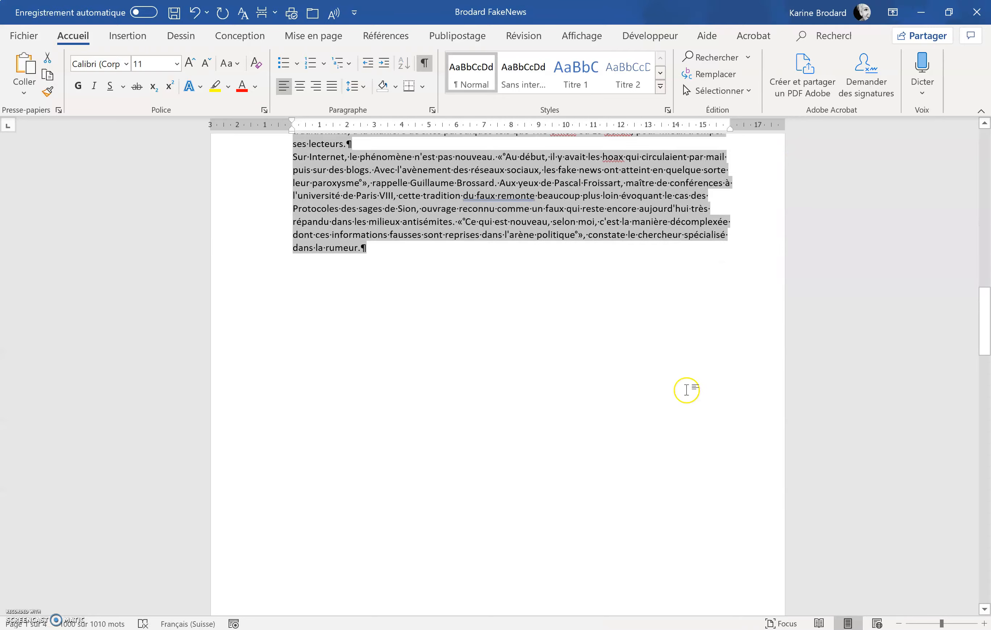
pyautogui.scroll(-15, 687, 393)
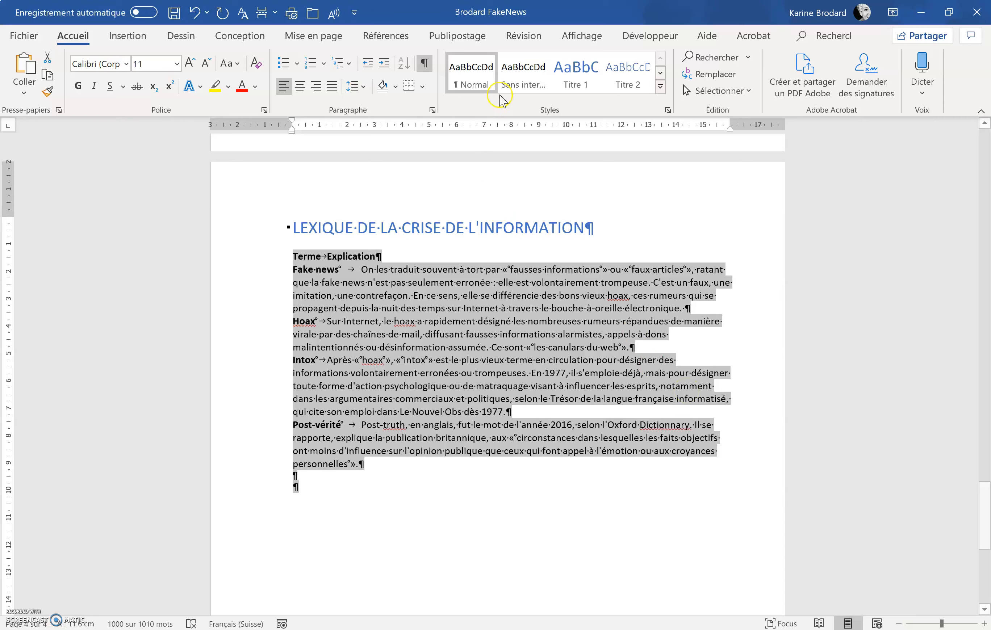
# Step: Open the Normal style for modification and set its font to Arial
pyautogui.rightClick(476, 76)
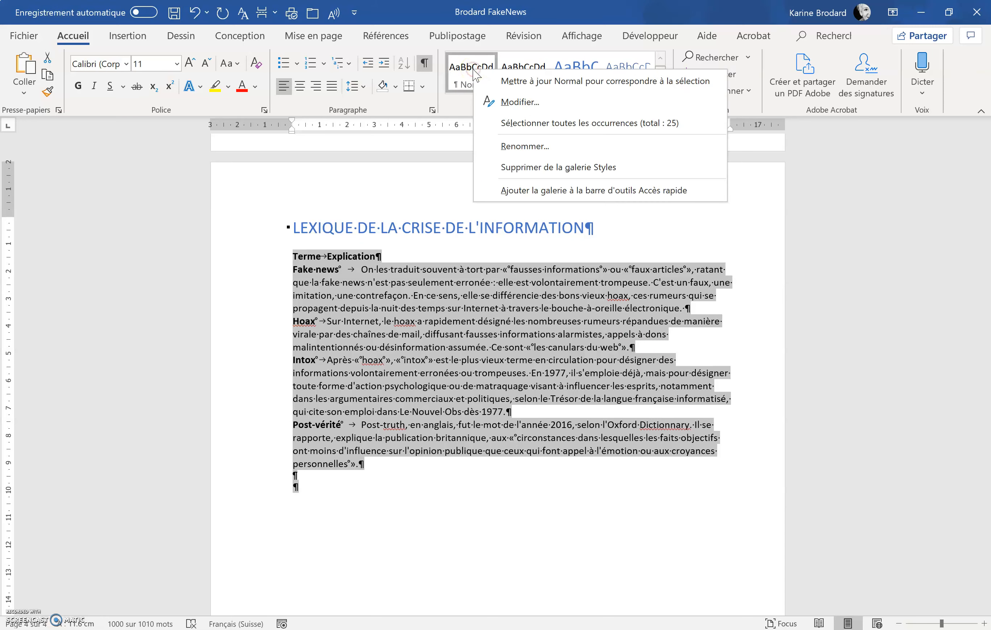
pyautogui.click(503, 104)
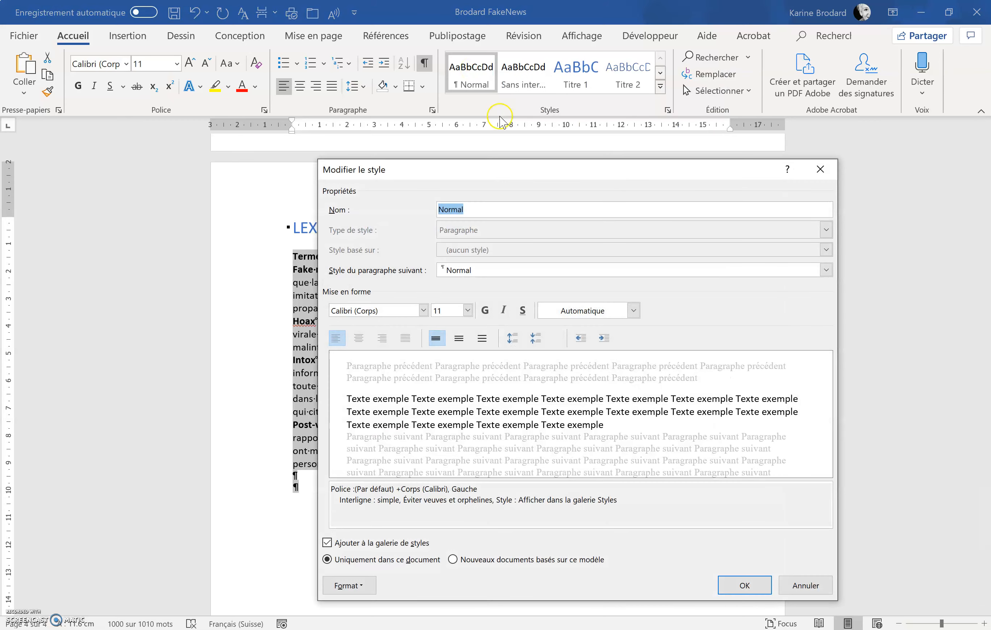
pyautogui.click(423, 310)
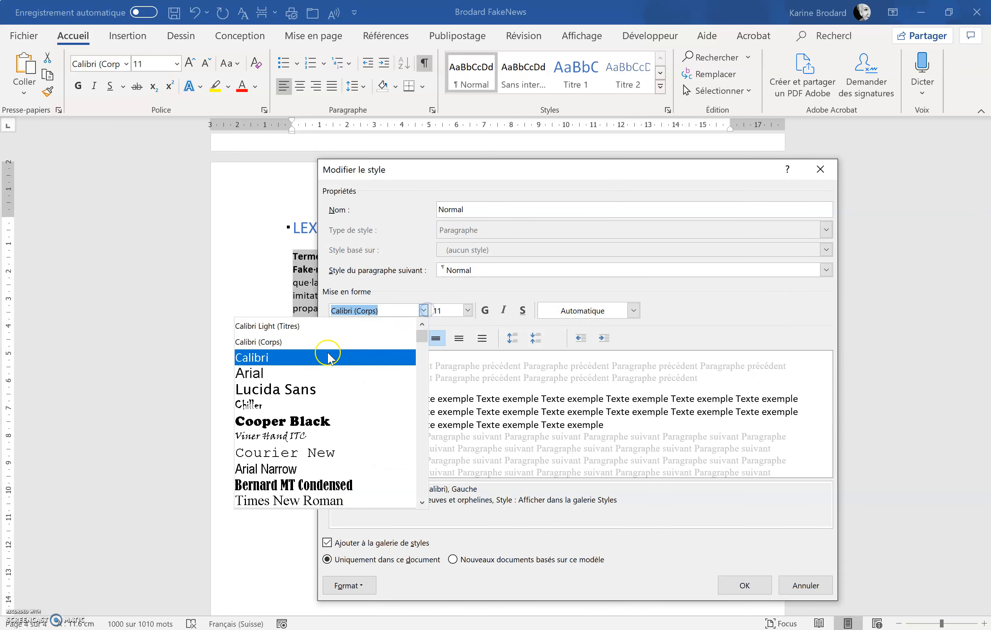
pyautogui.click(308, 374)
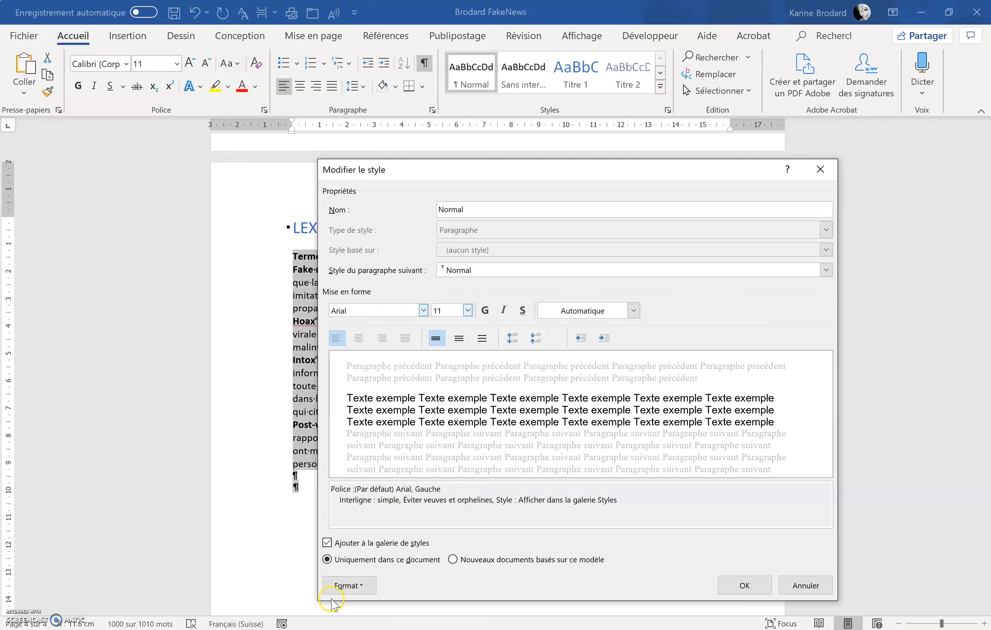
# Step: Set the Normal style's paragraph spacing after to 6 pt and justify its alignment, then confirm the style changes
pyautogui.click(345, 585)
pyautogui.click(311, 455)
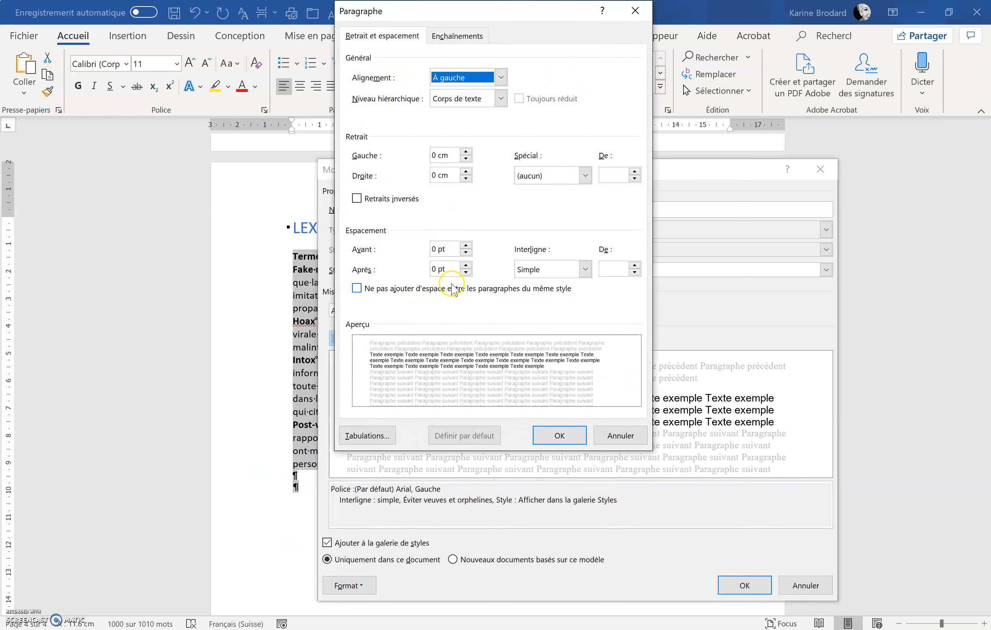
pyautogui.click(466, 265)
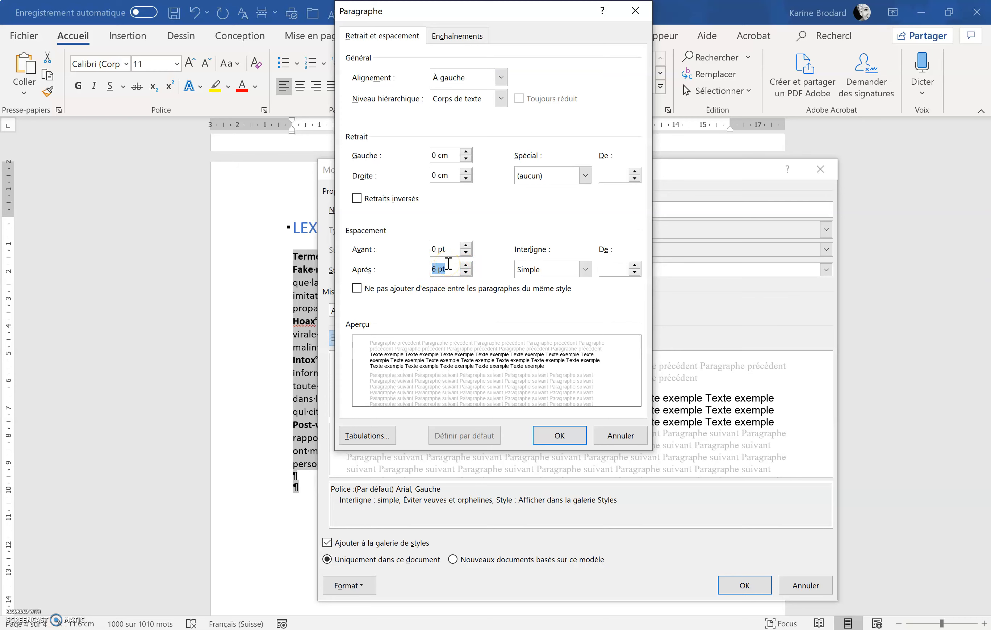
pyautogui.click(565, 431)
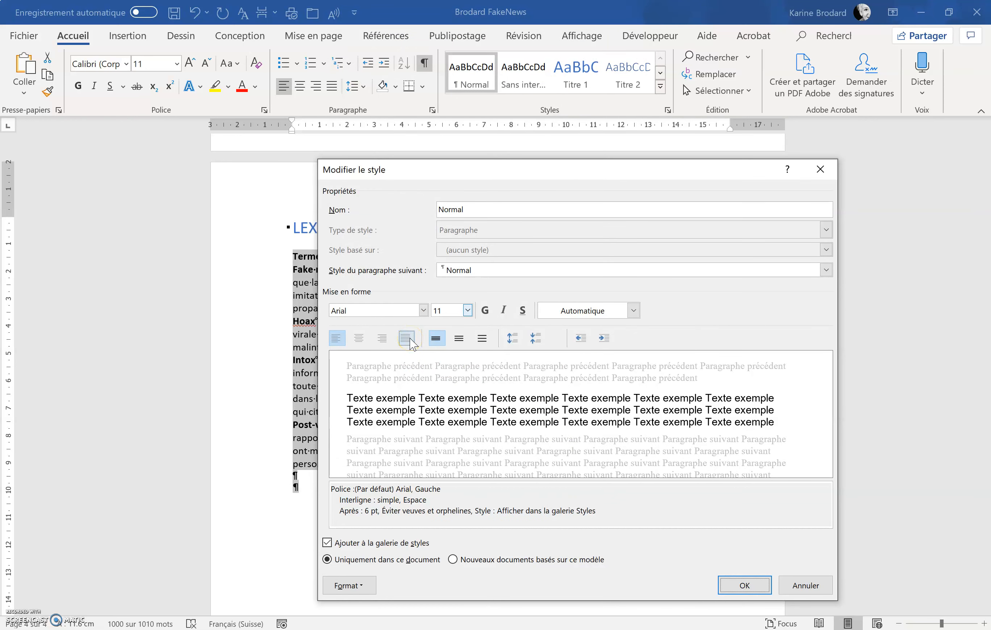
pyautogui.click(407, 339)
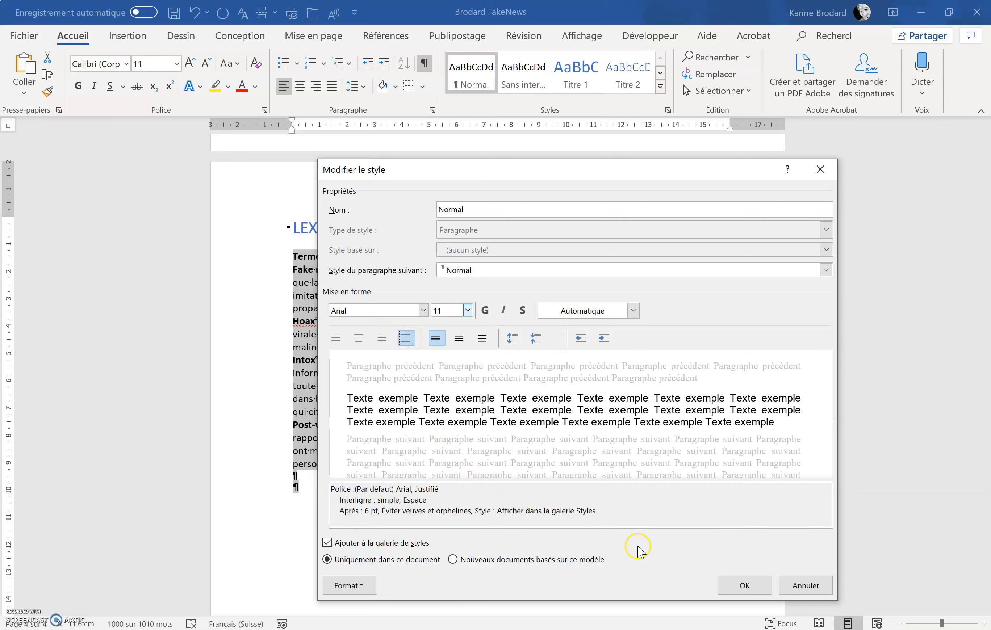
pyautogui.click(744, 585)
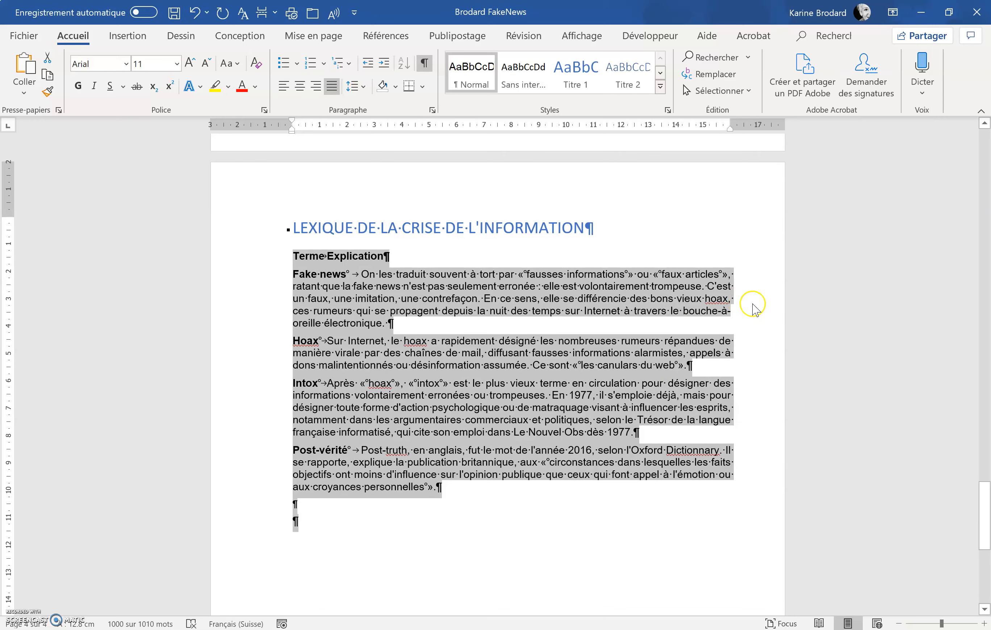
# Step: Open the page footer for editing and select the document title text at its start for formatting
pyautogui.scroll(10, 754, 308)
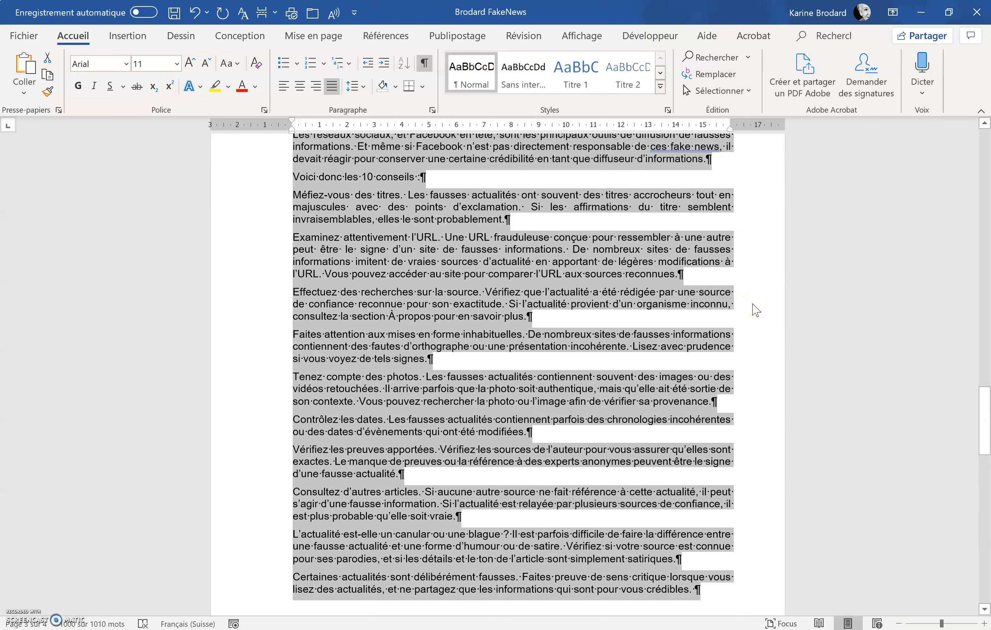
pyautogui.scroll(8, 754, 307)
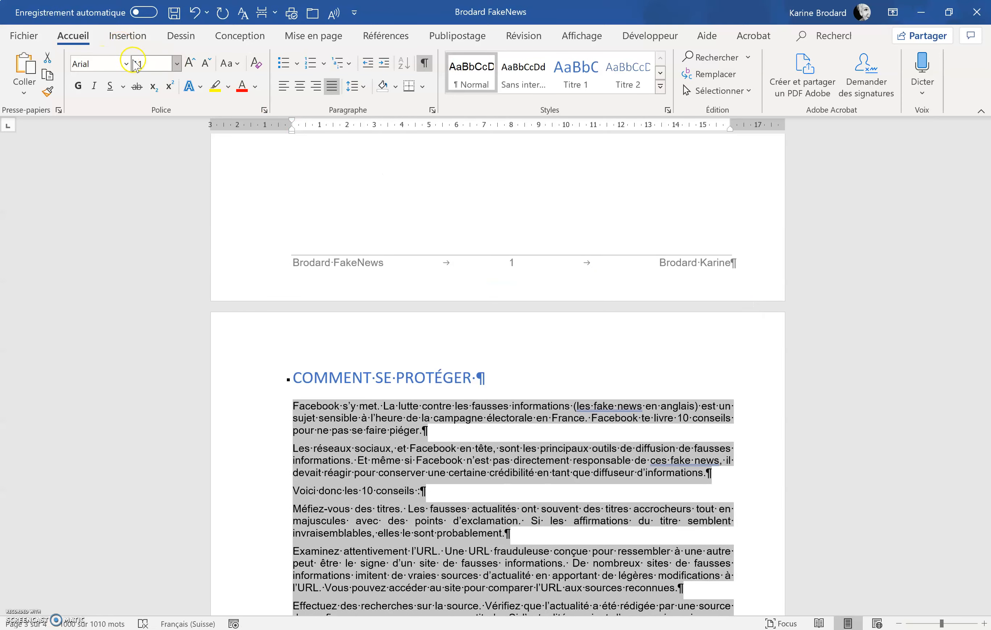
pyautogui.click(363, 419)
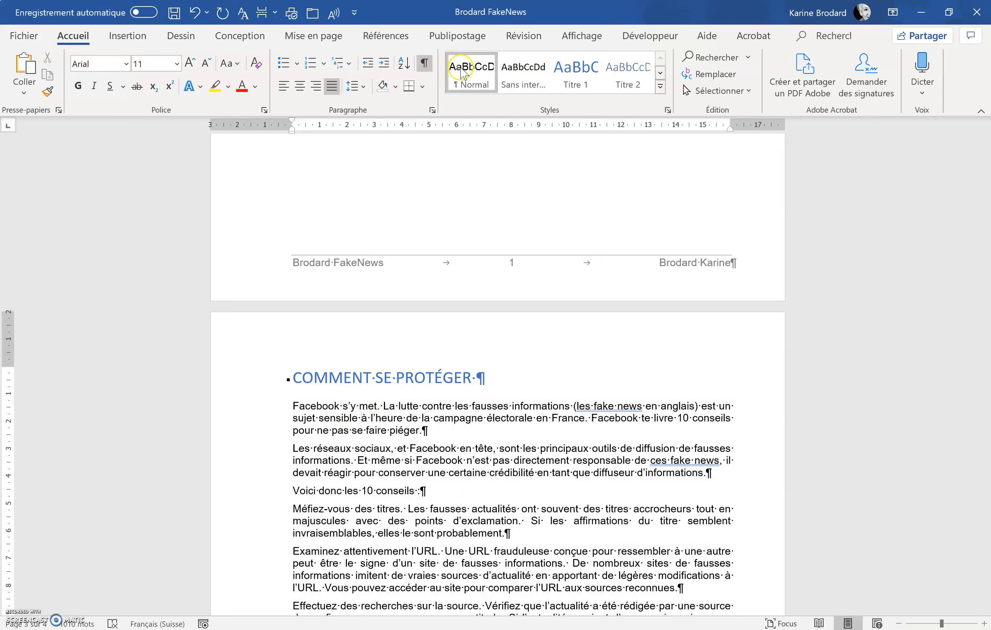
pyautogui.click(430, 430)
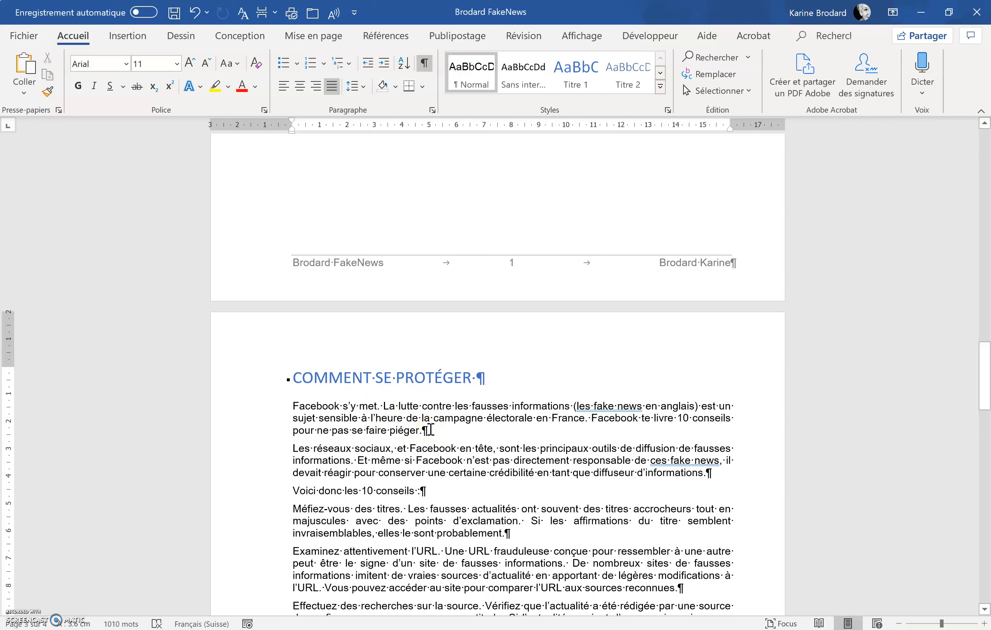
pyautogui.doubleClick(357, 264)
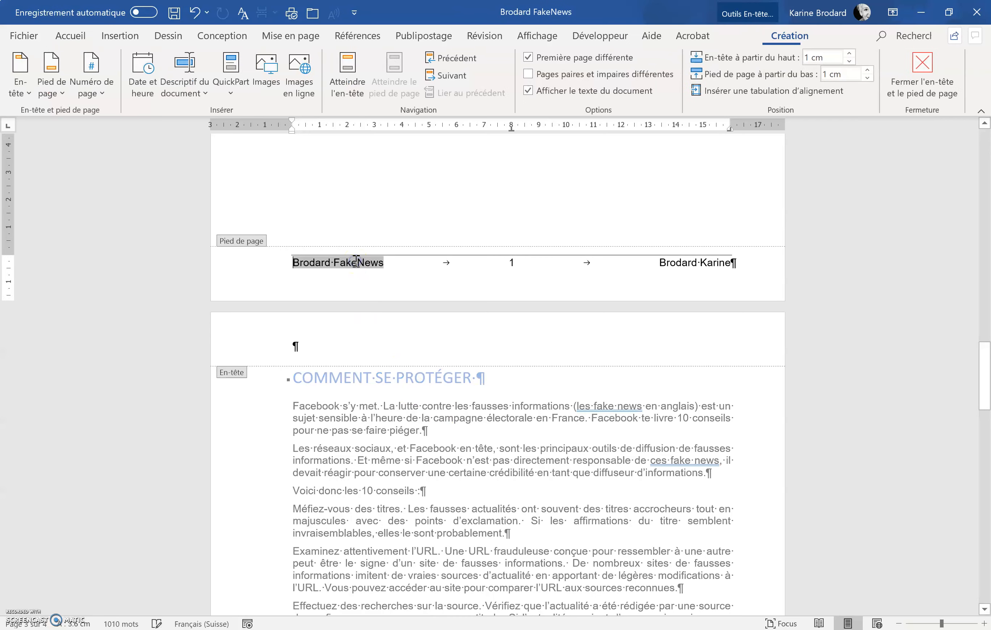
pyautogui.click(69, 36)
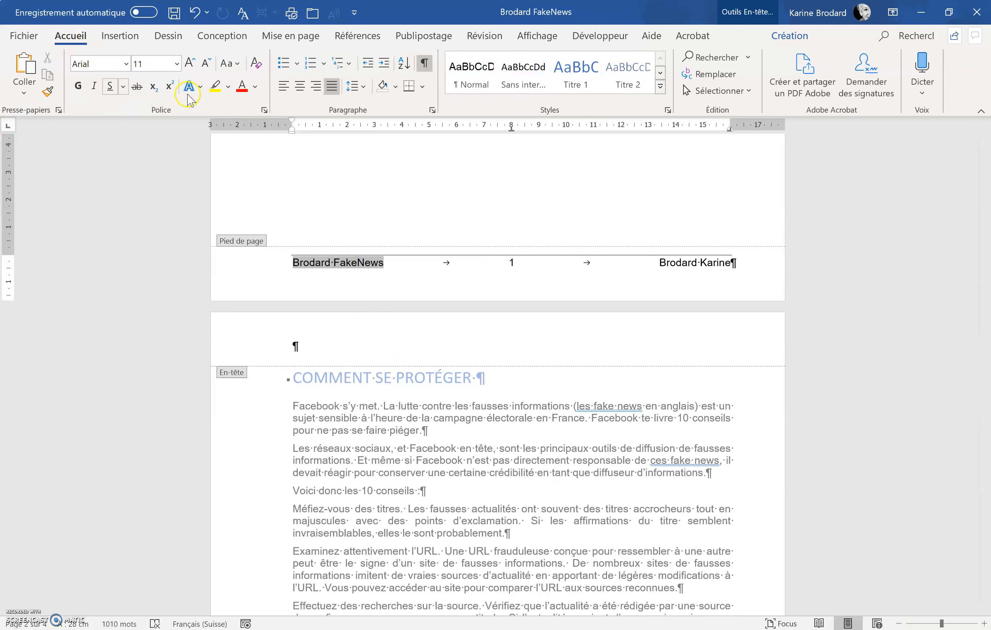